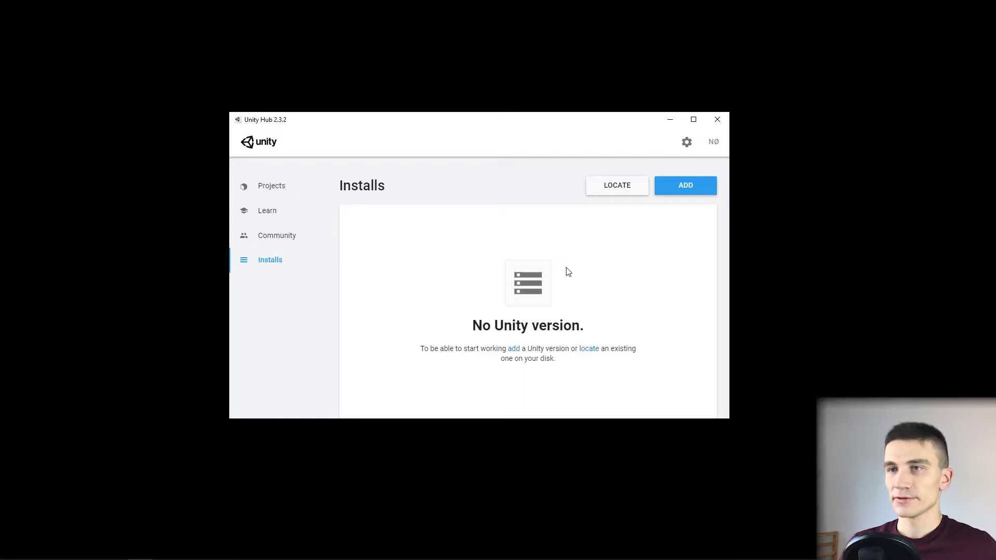
Bring up Chrome showing the Unity 2020.1.0 Beta 14 release page on unity3d.com.
click(115, 550)
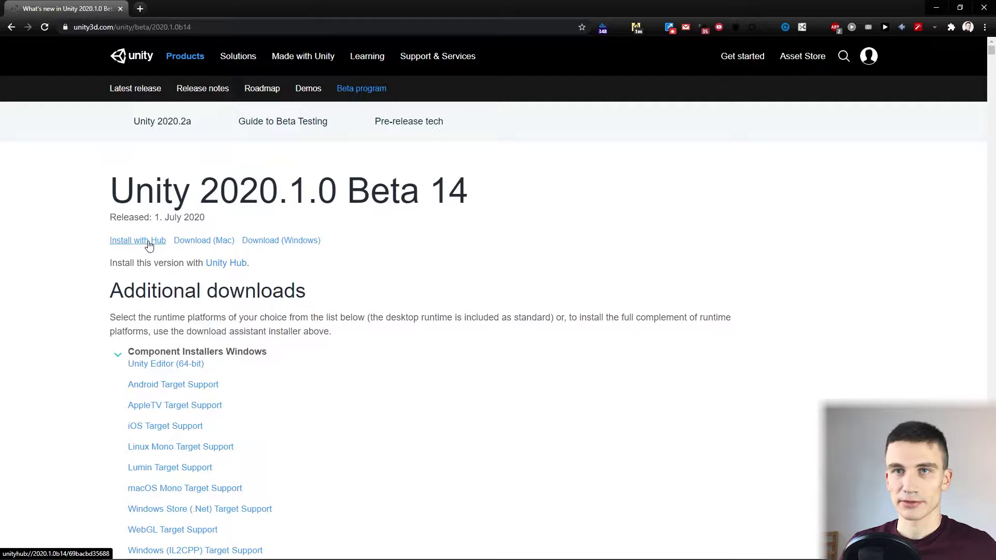
Install Unity 2020.1.0b14 through Unity Hub without extra modules.
click(149, 246)
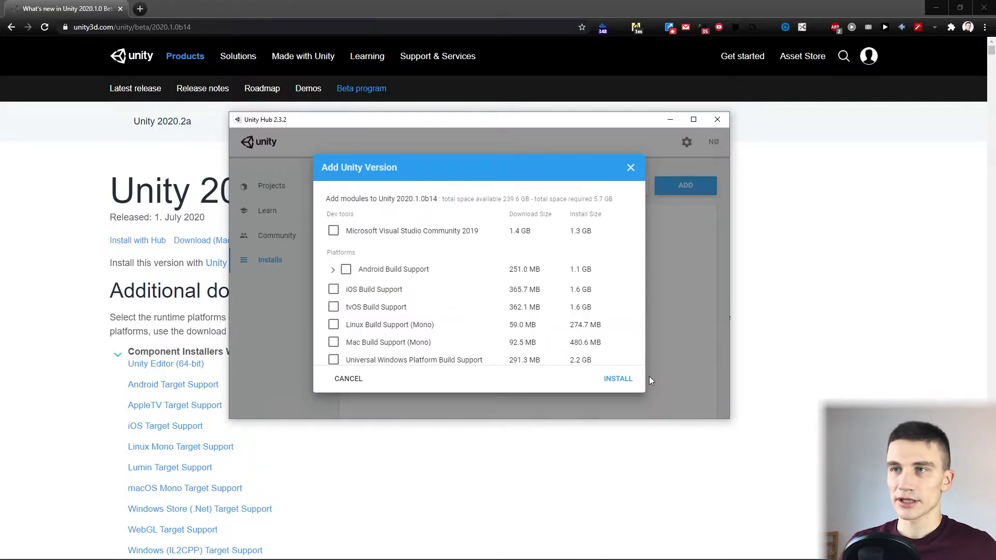
click(618, 380)
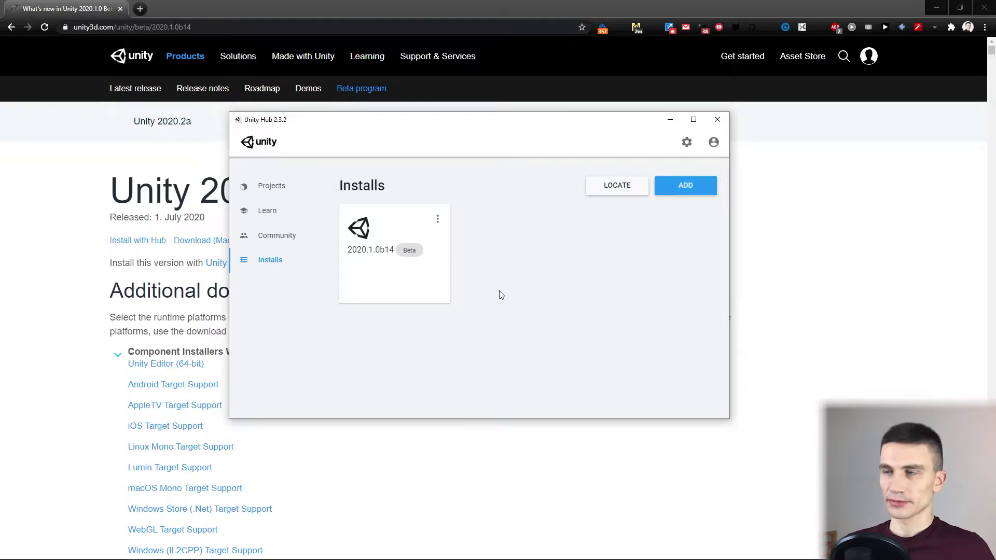
Create and open a new Unity 2020.1.0b14 project named 'UI Toolkit Course'.
click(290, 189)
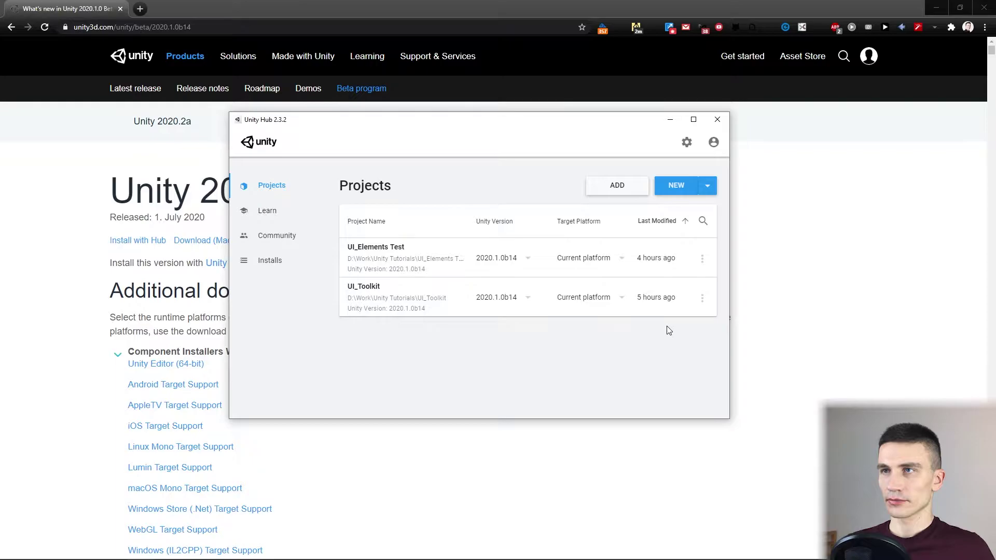
click(707, 186)
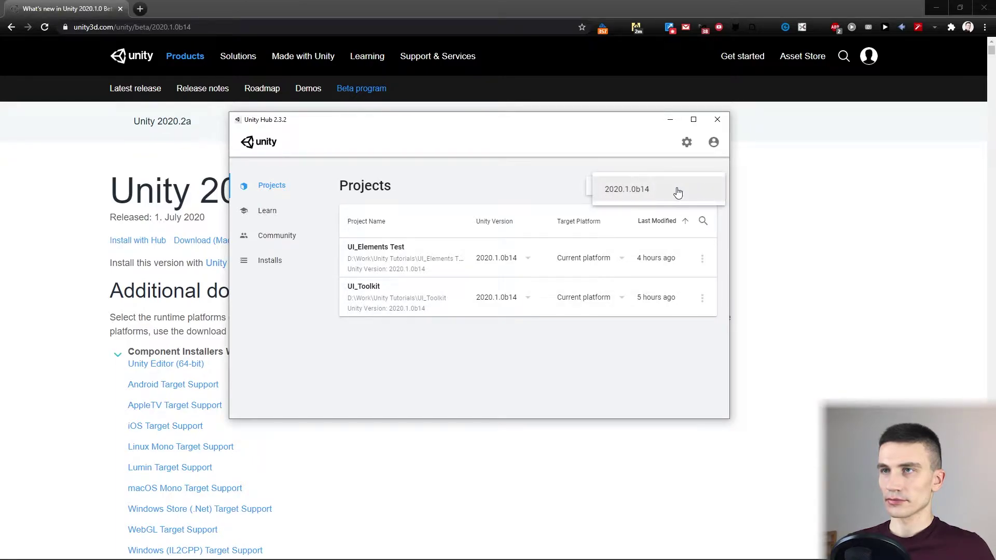
click(677, 191)
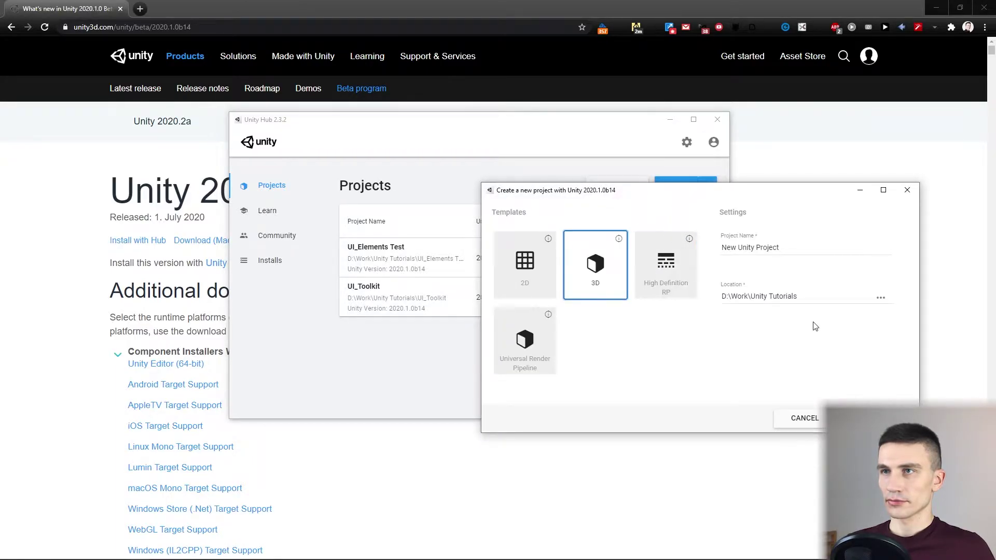
click(807, 249)
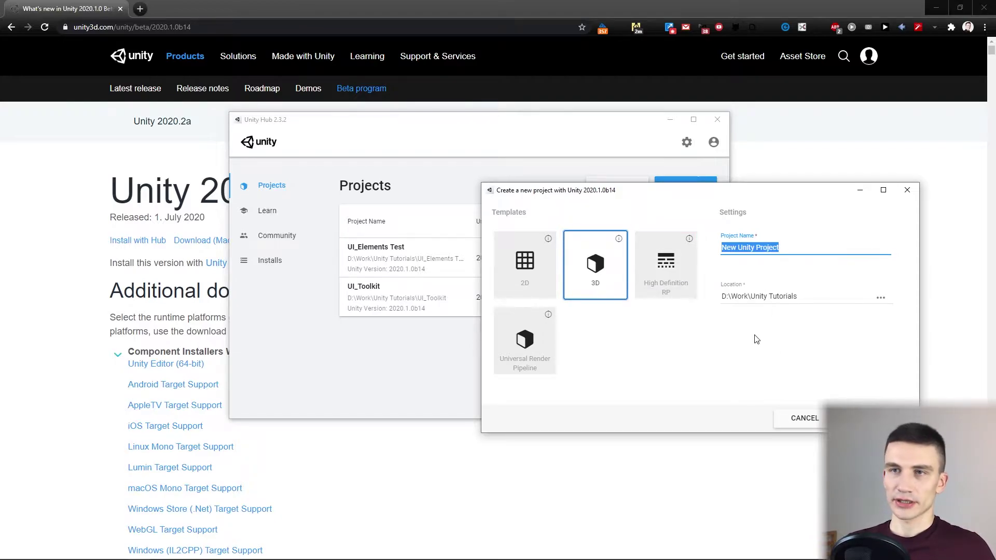
text(UI)
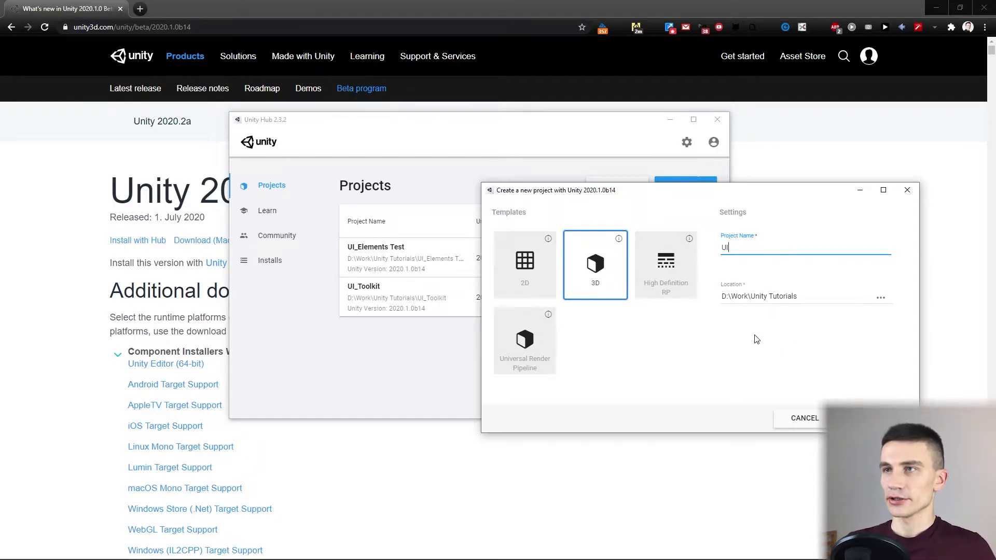
text( Toolkit Course)
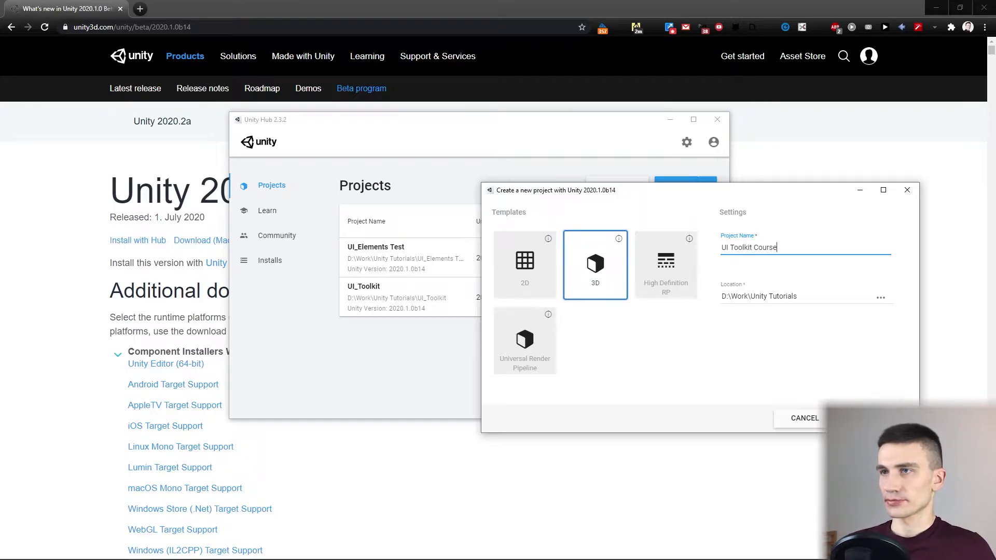
key(Return)
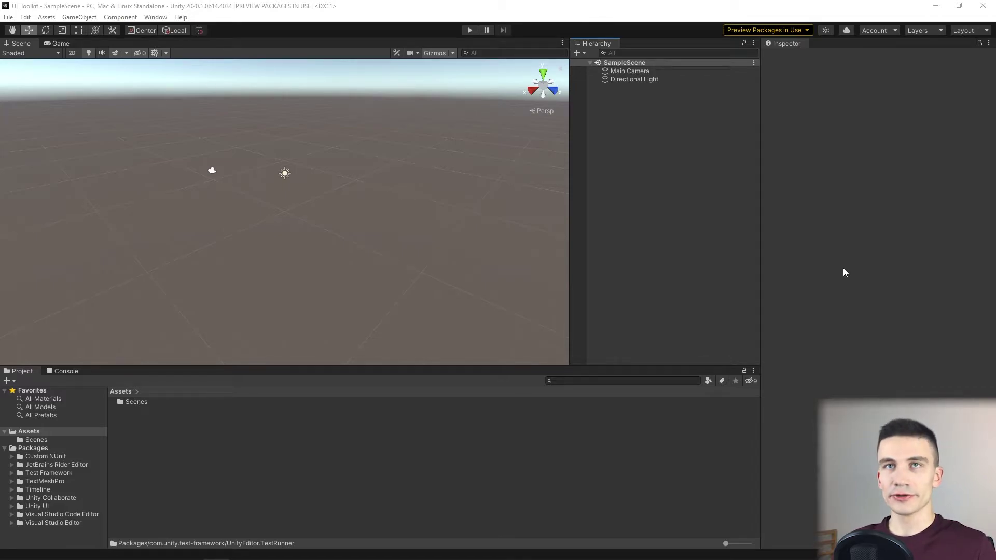
Tick Enable Preview Packages in the Package Manager project settings and close the window.
click(25, 17)
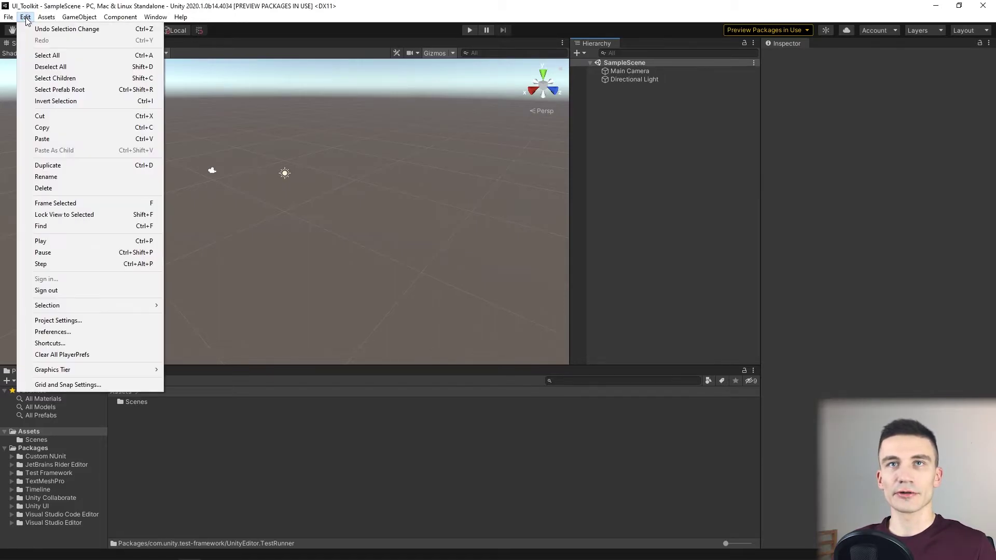
click(107, 322)
click(392, 218)
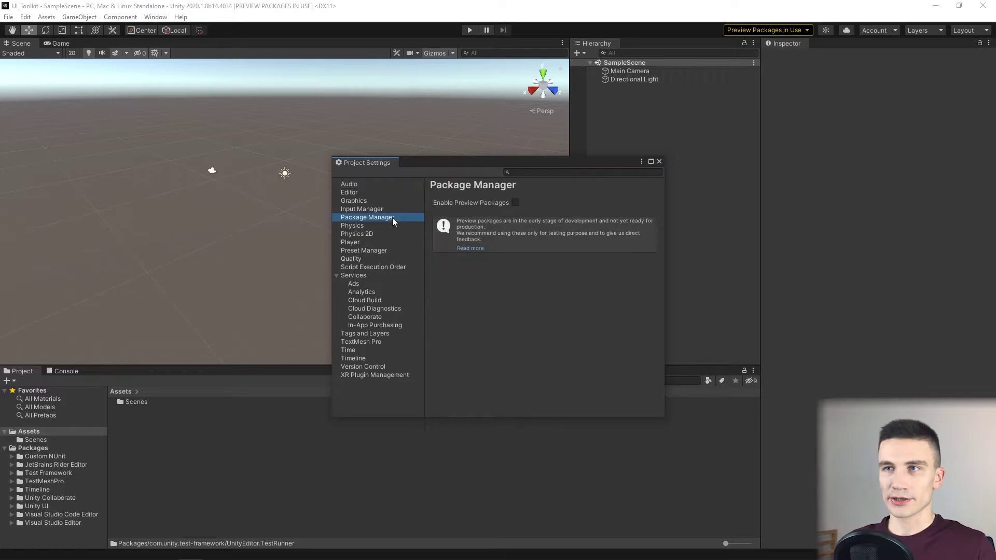
click(516, 203)
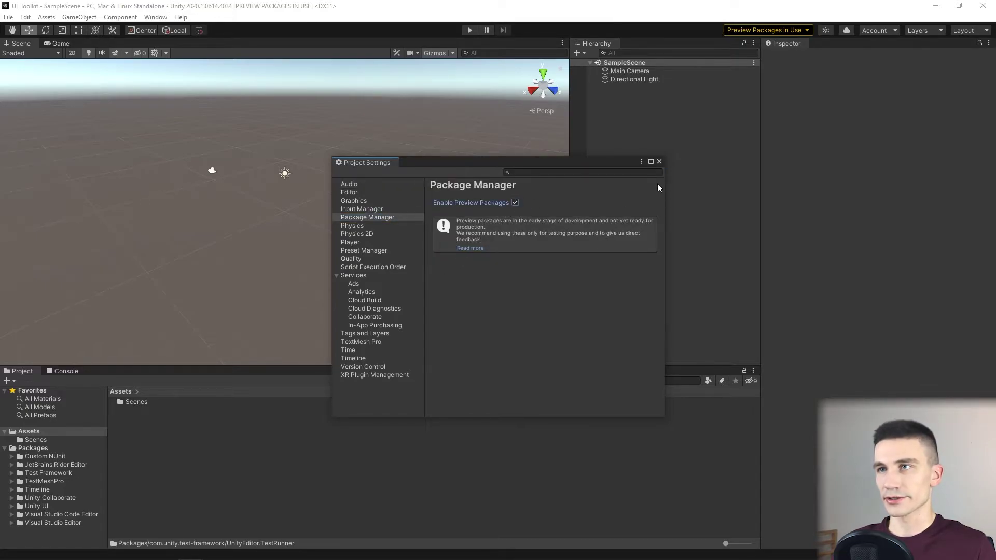
click(659, 161)
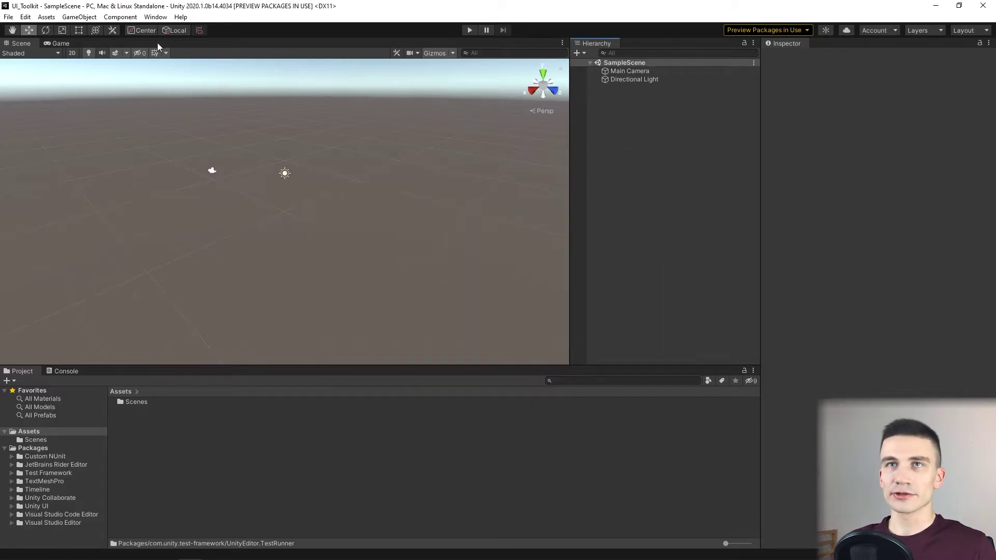
Open the Package Manager and list all packages, not just installed ones.
click(160, 18)
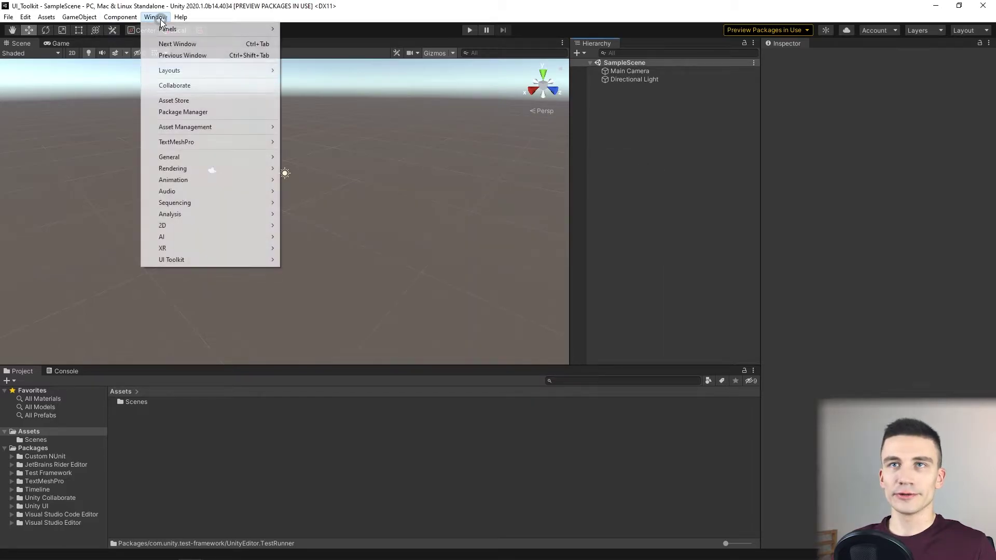
click(235, 114)
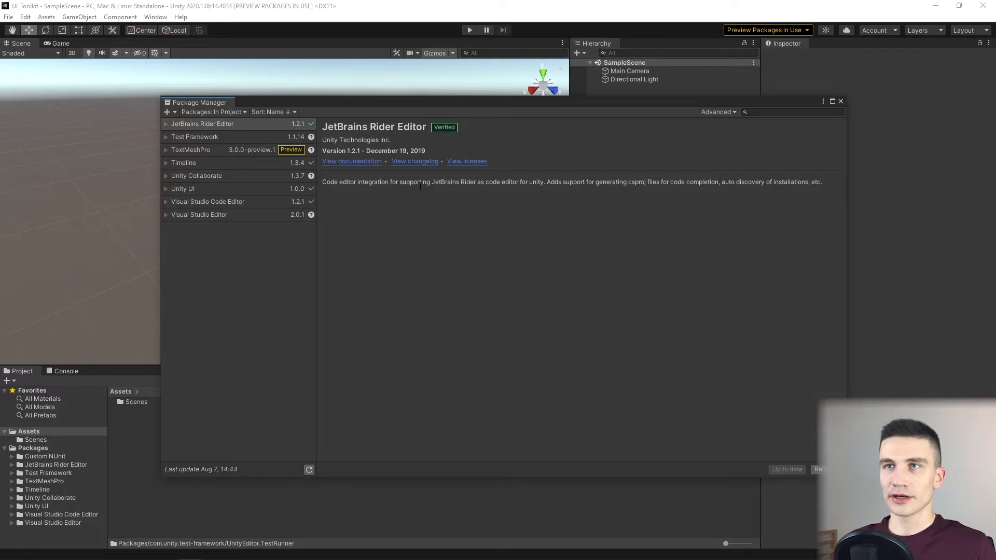
click(197, 113)
click(222, 122)
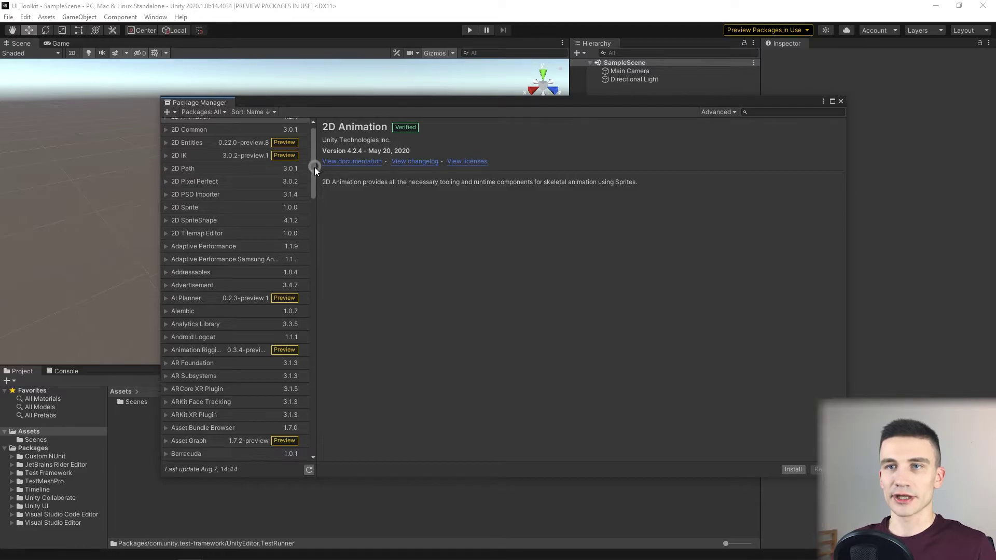
drag(313, 167, 297, 147)
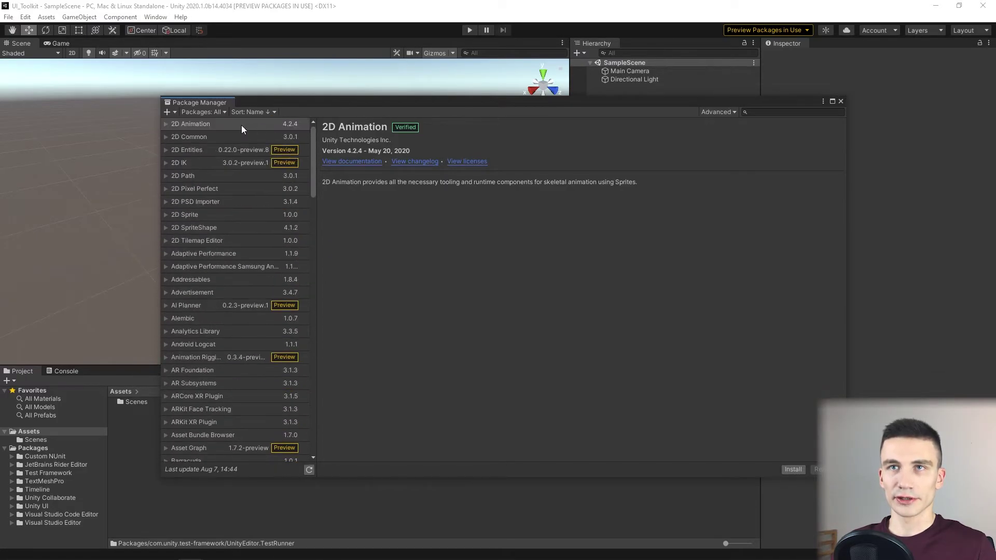
Paste com.unity.ui.runtime into the add-package-from-git-URL field.
click(171, 111)
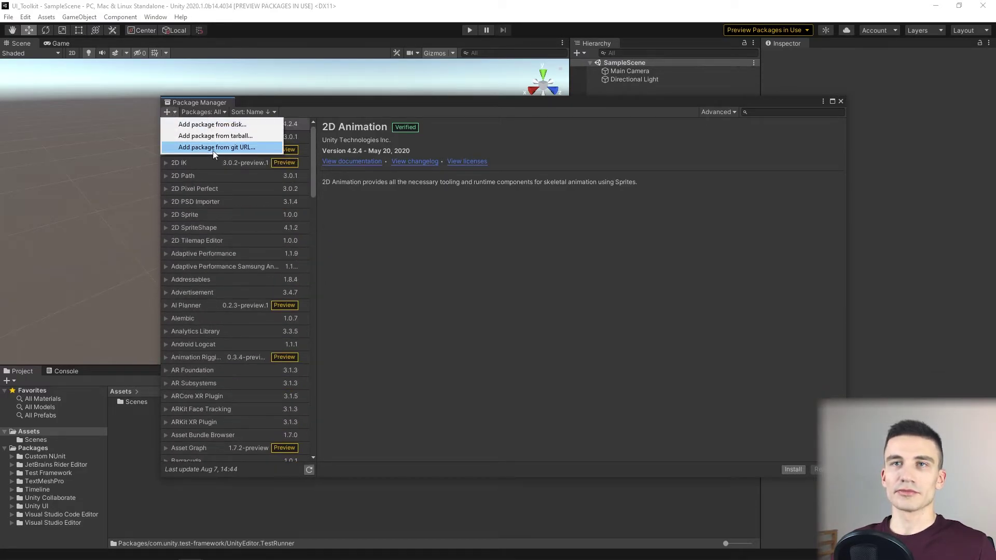
click(247, 148)
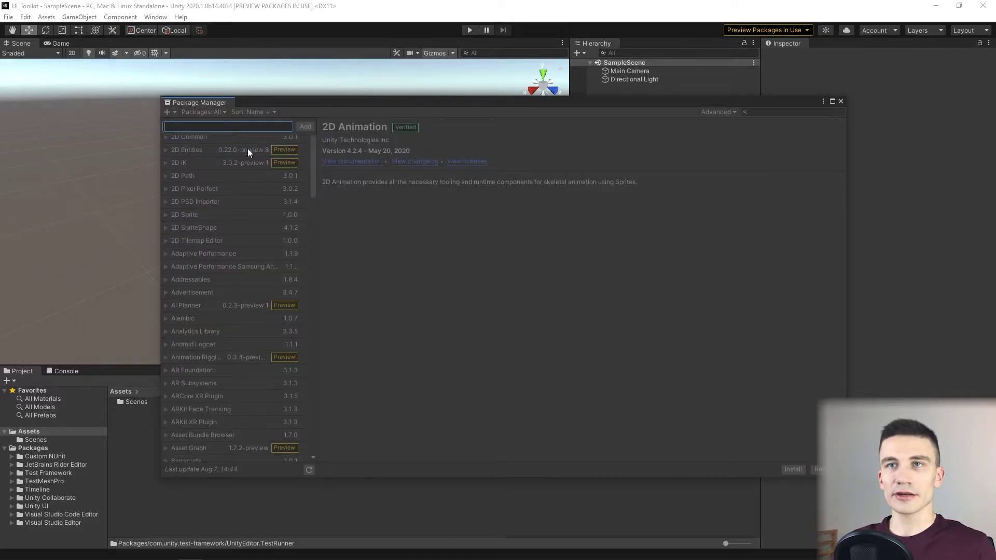
text(com.unity.ui.runtime)
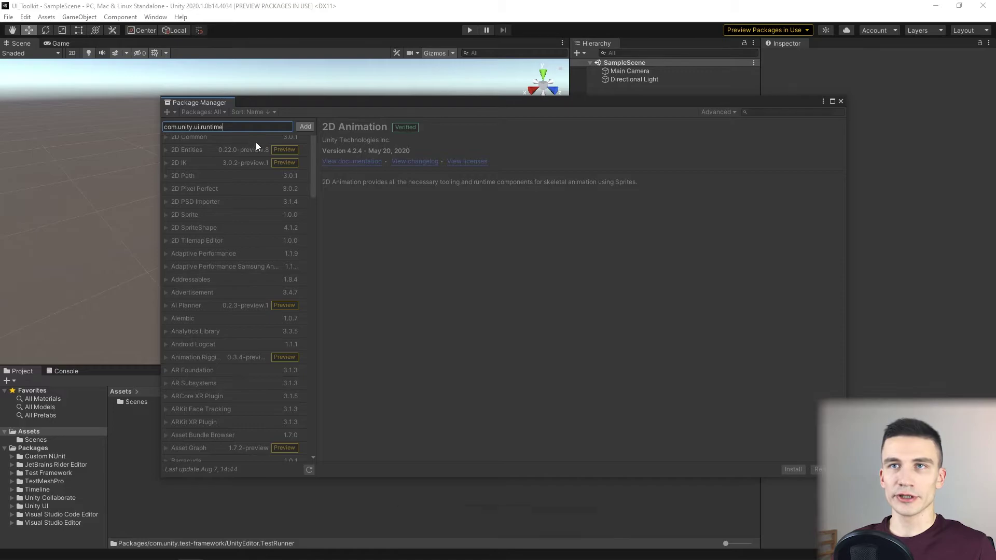
Add com.unity.ui.runtime and install UIElements Runtime version 0.0.3-preview.
click(305, 127)
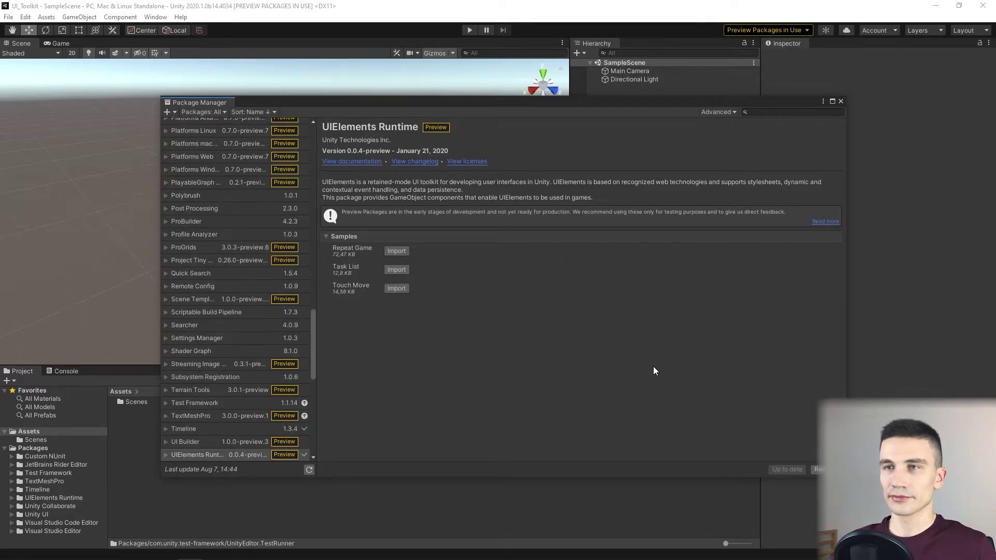
drag(309, 322, 312, 355)
click(167, 309)
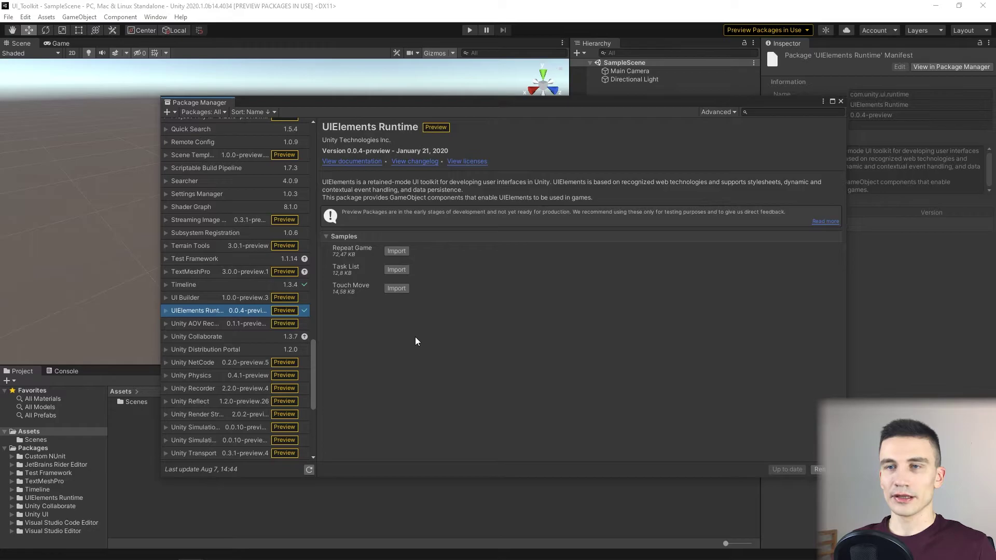
click(166, 310)
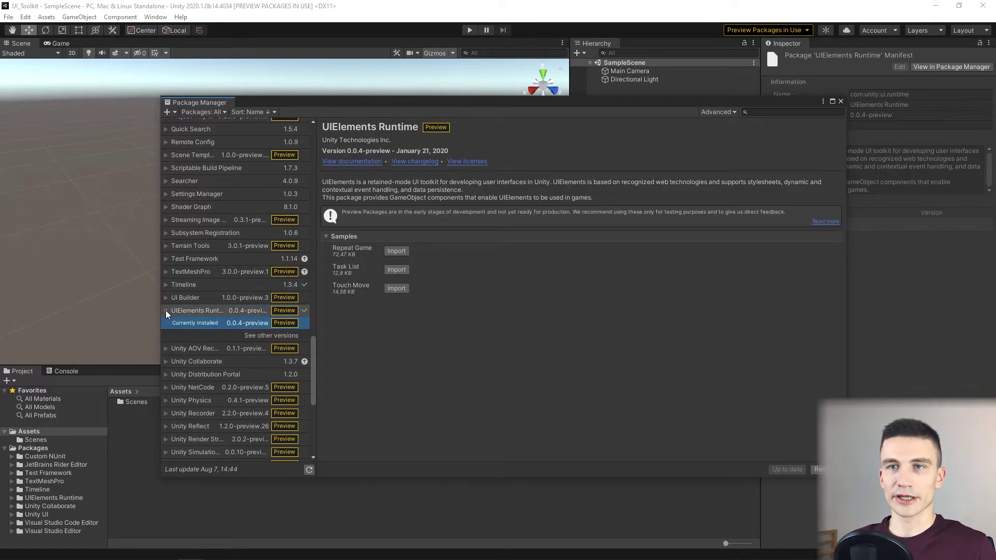
click(284, 336)
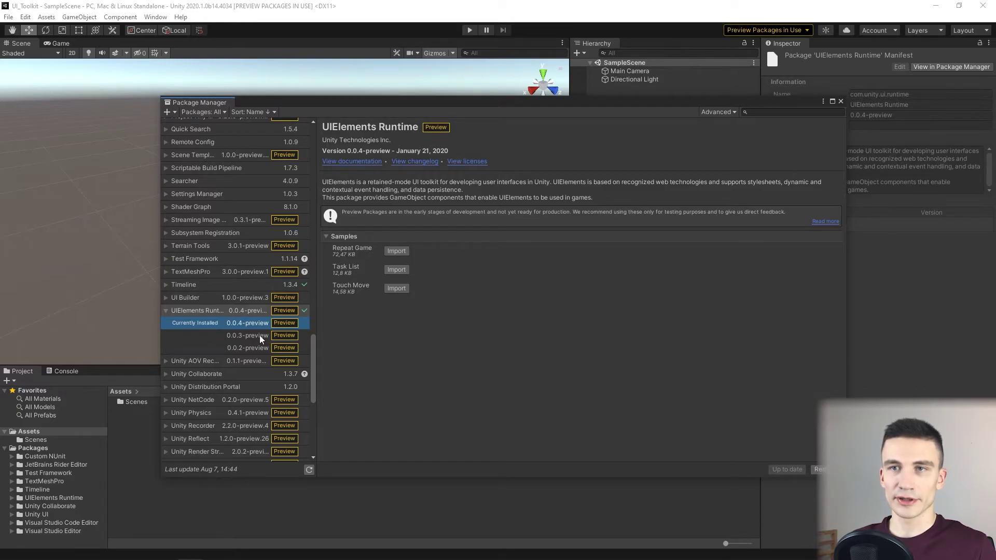
click(259, 335)
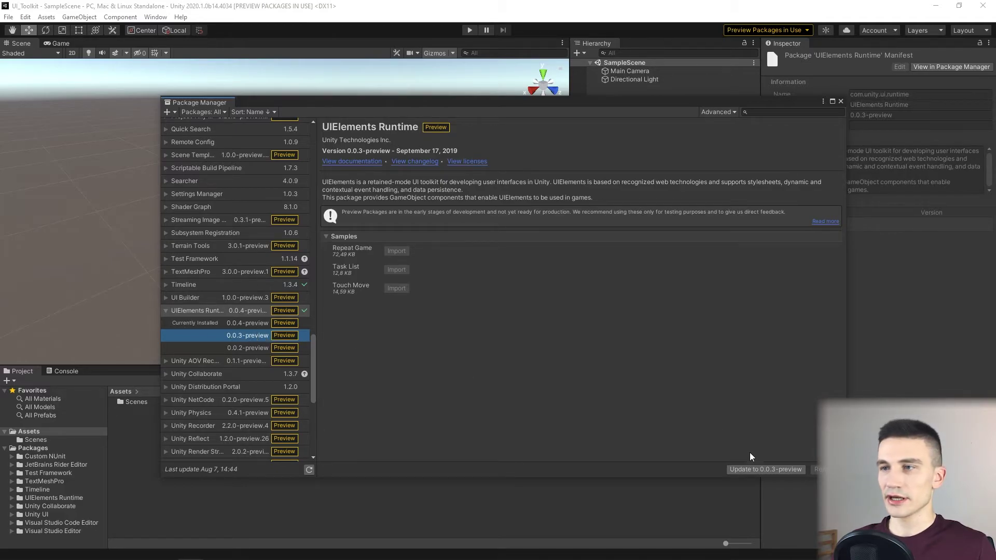
click(759, 469)
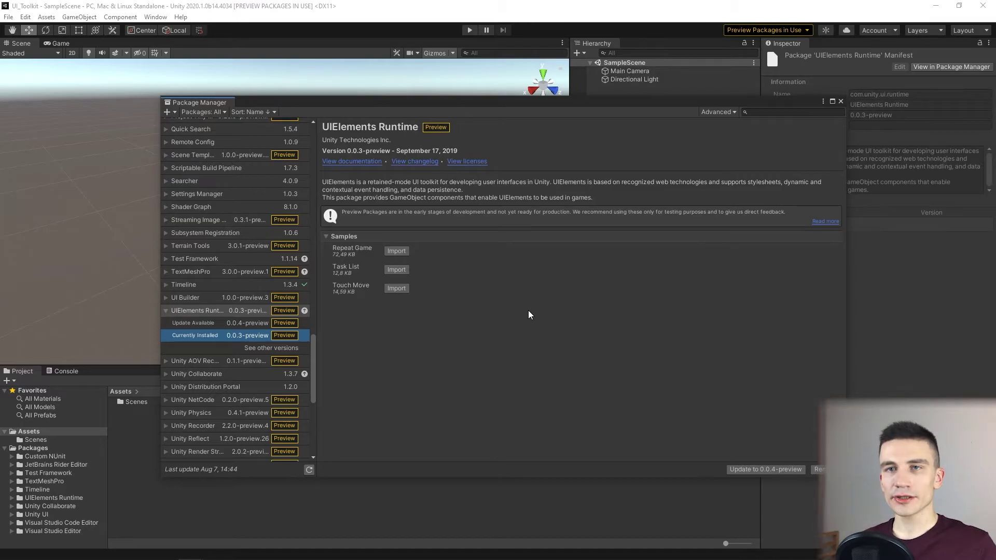
Install UI Builder version 1.0.0-preview.1 and close the Package Manager.
click(257, 303)
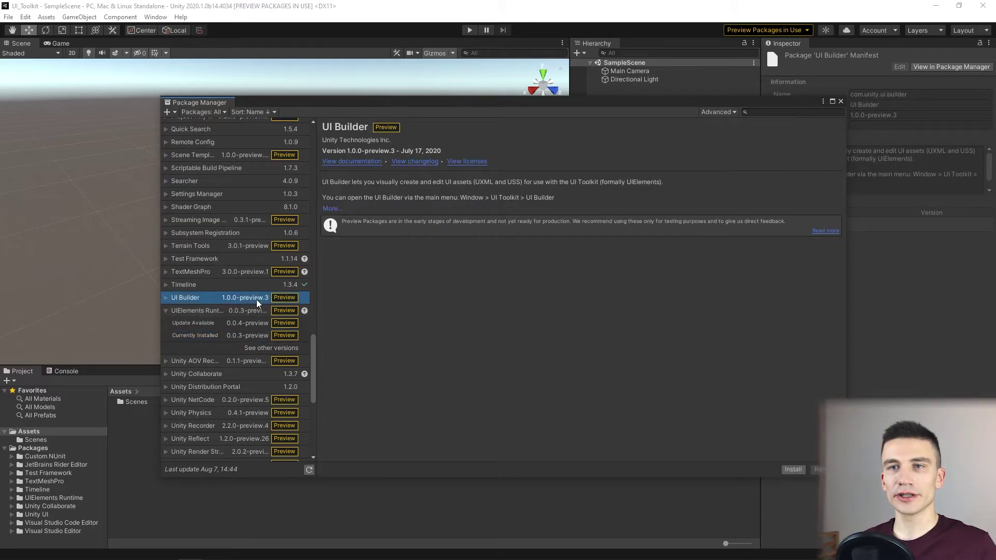
click(165, 298)
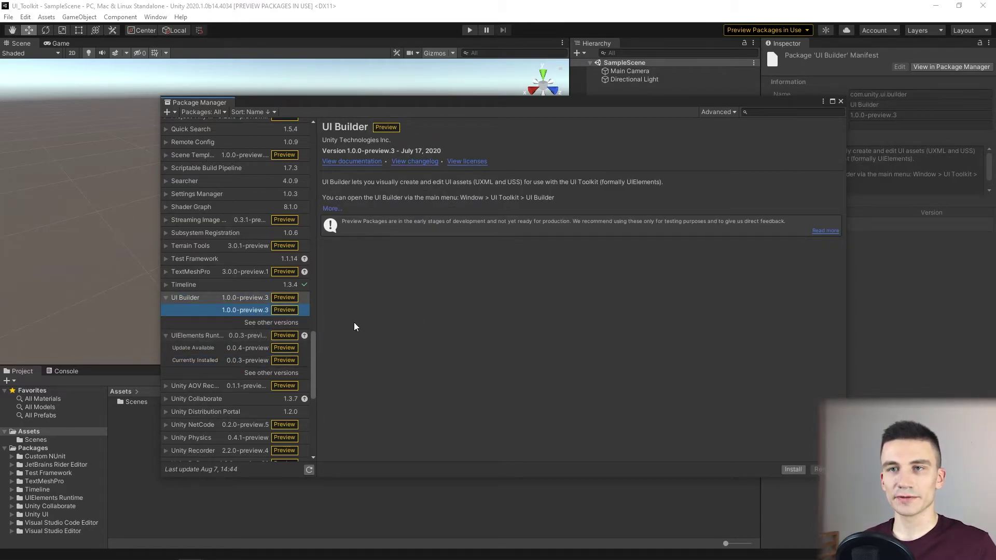
click(280, 323)
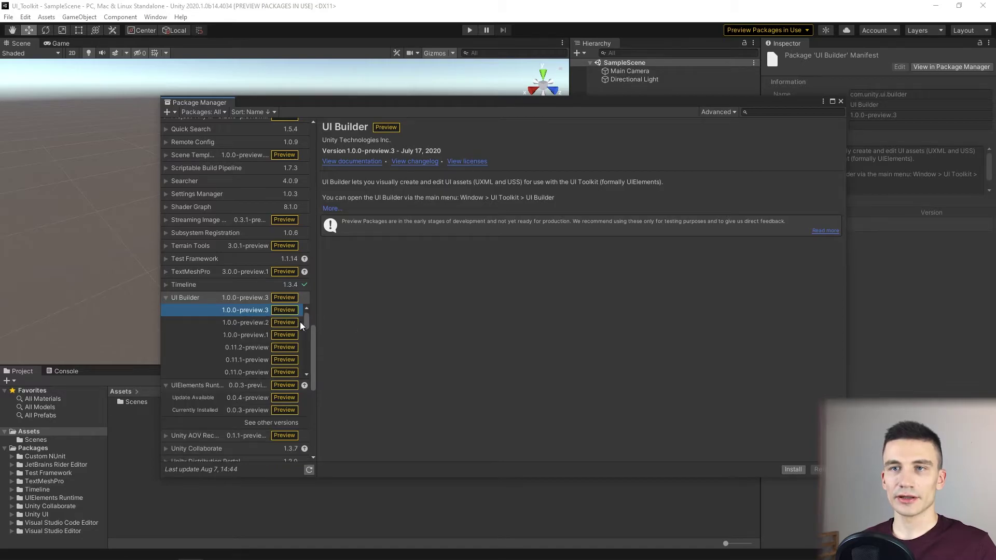
click(258, 336)
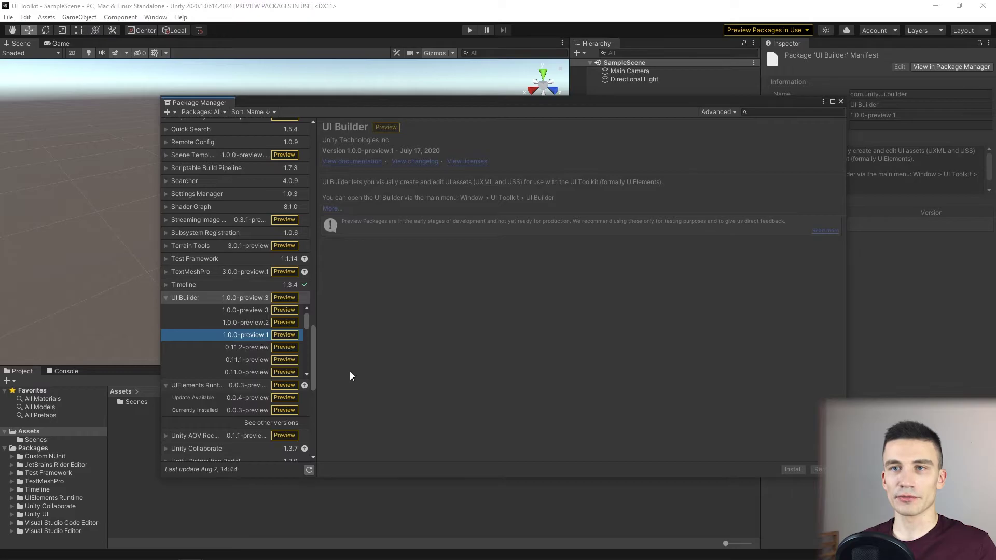
click(794, 470)
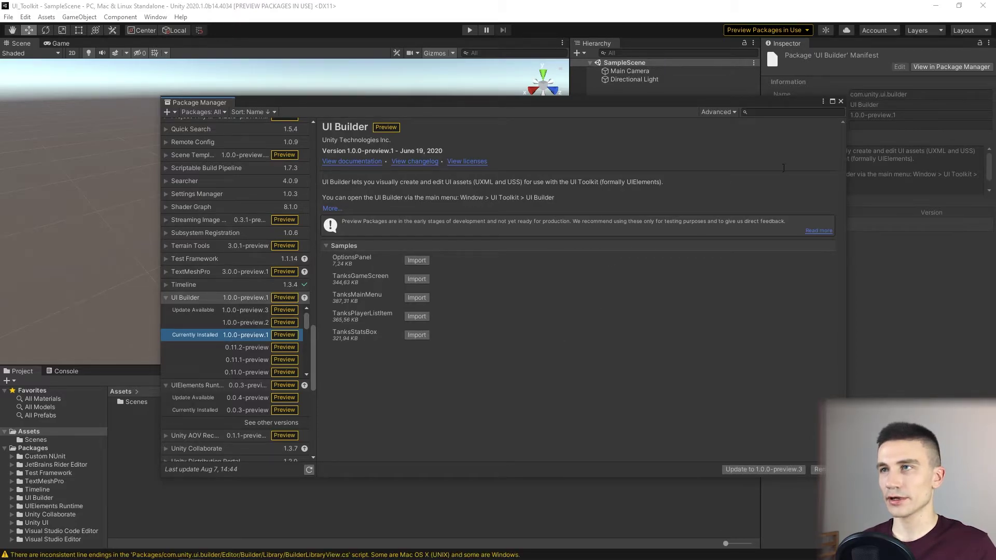
click(840, 102)
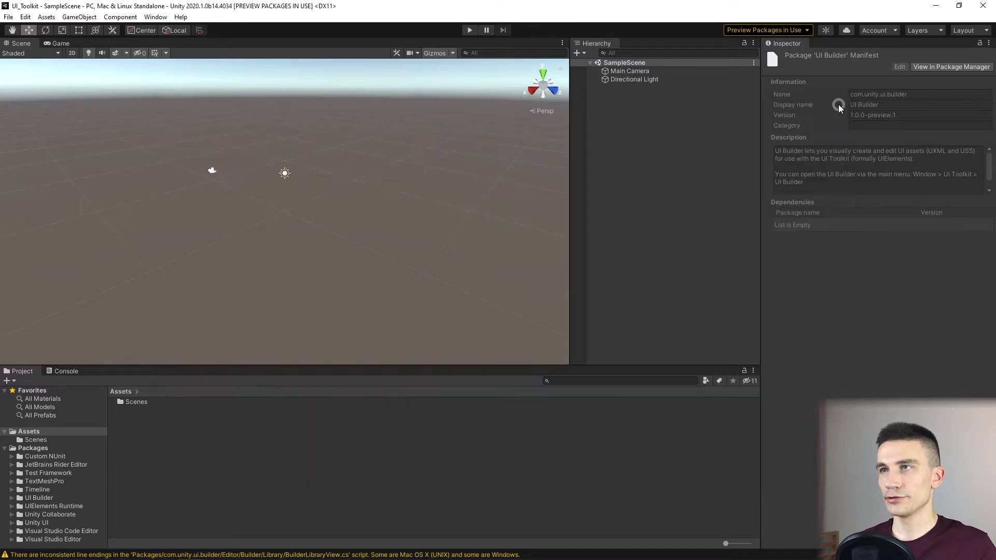
Collapse Packages and create a Graphics folder in Assets.
click(5, 448)
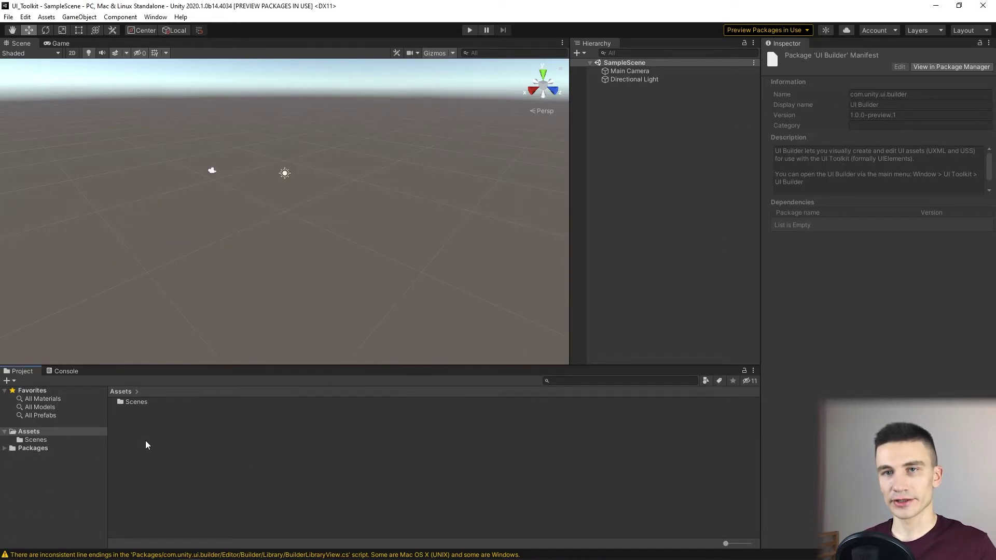
click(145, 440)
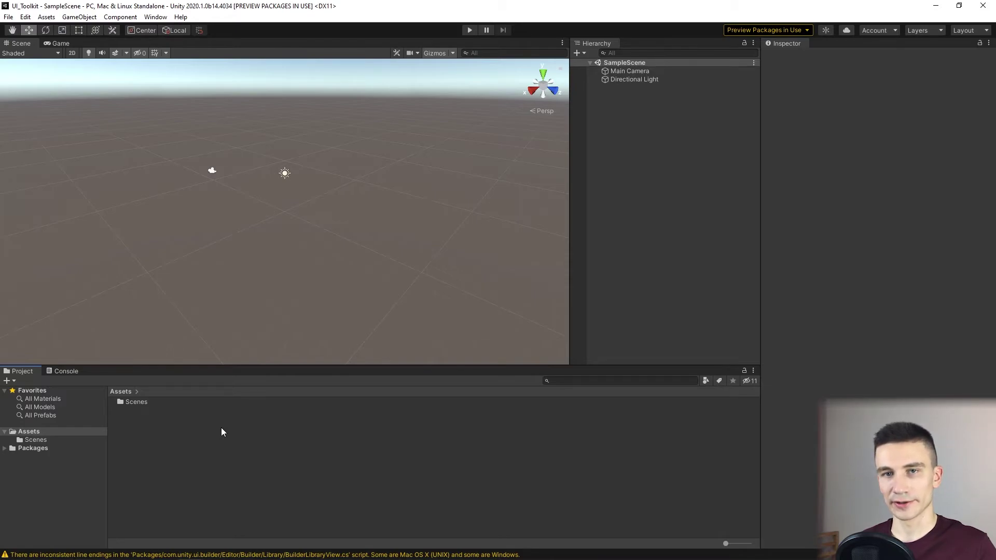
click(186, 449)
right_click(188, 449)
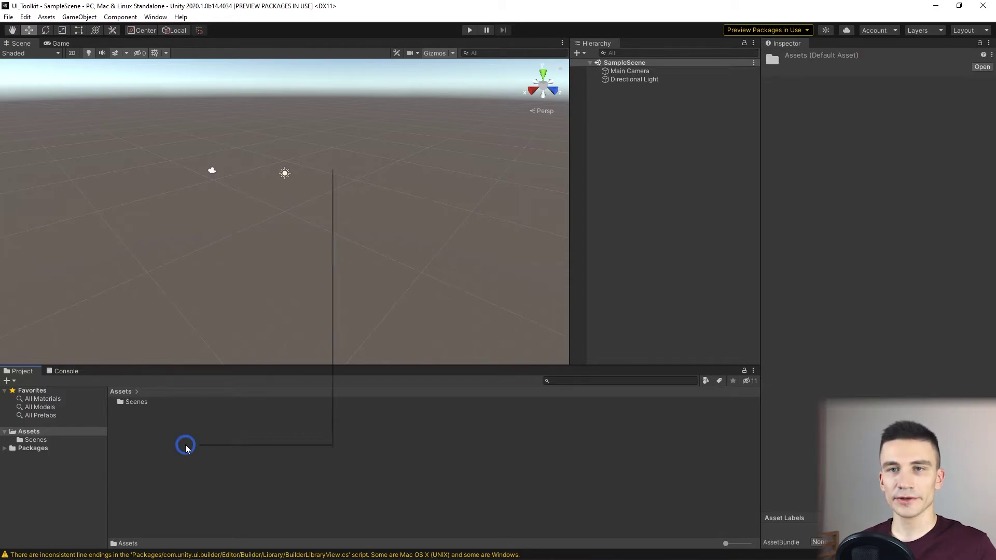
mouse_move(274, 173)
click(377, 149)
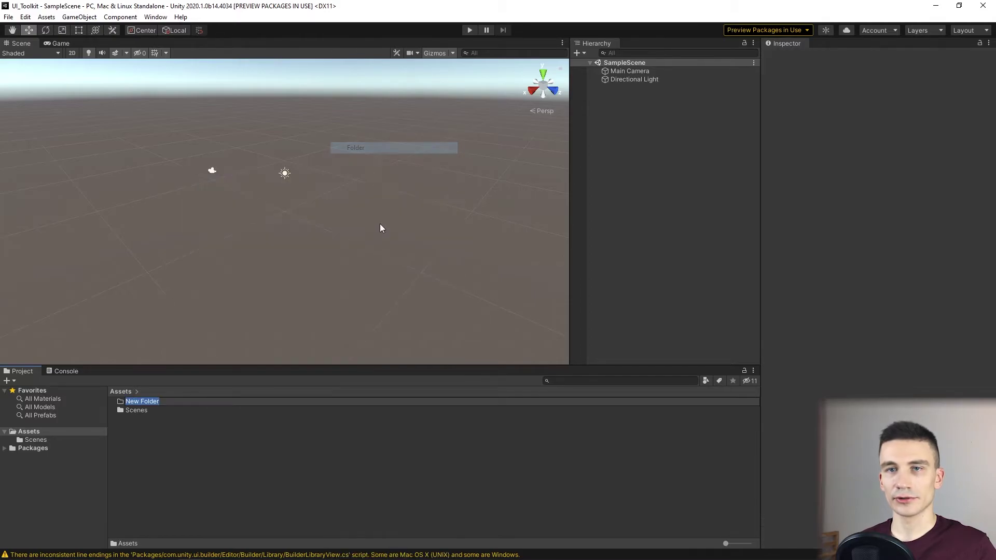
text(Graphics)
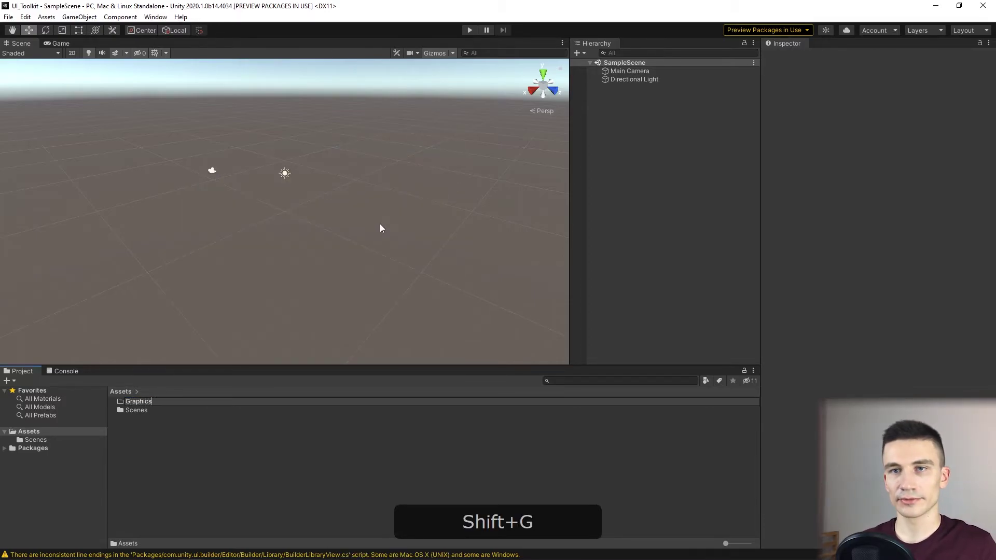
key(Return)
Create two more Assets folders named Scripts and UI.
right_click(191, 446)
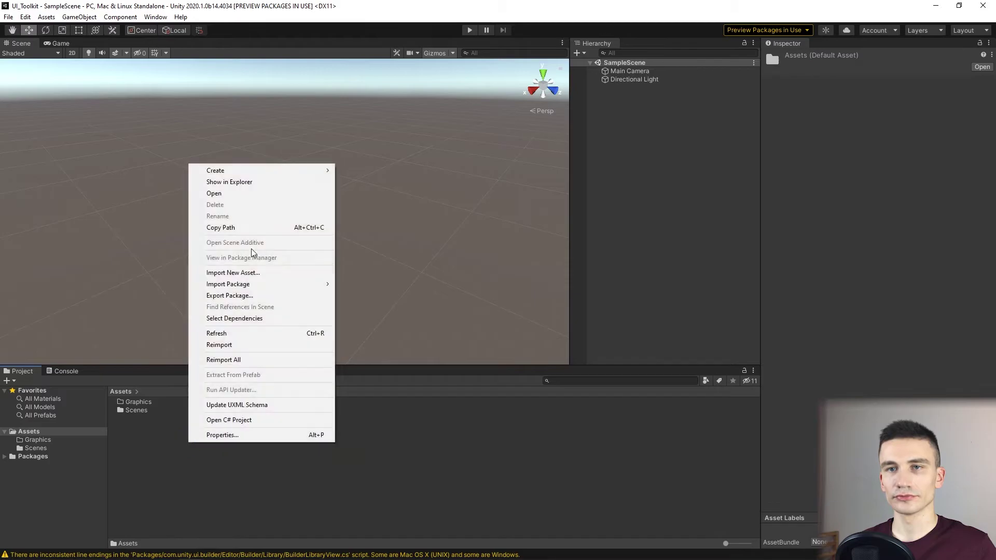
mouse_move(267, 170)
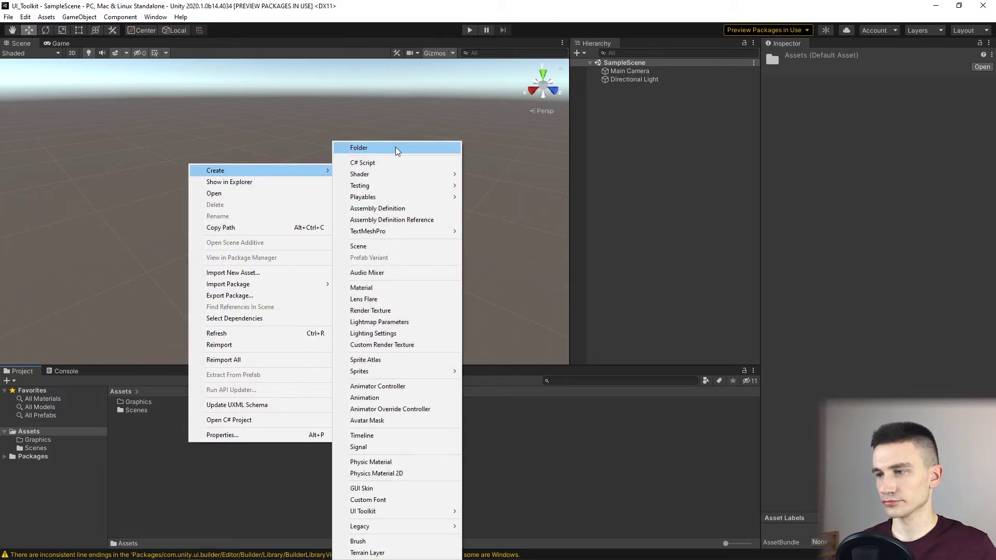
click(396, 147)
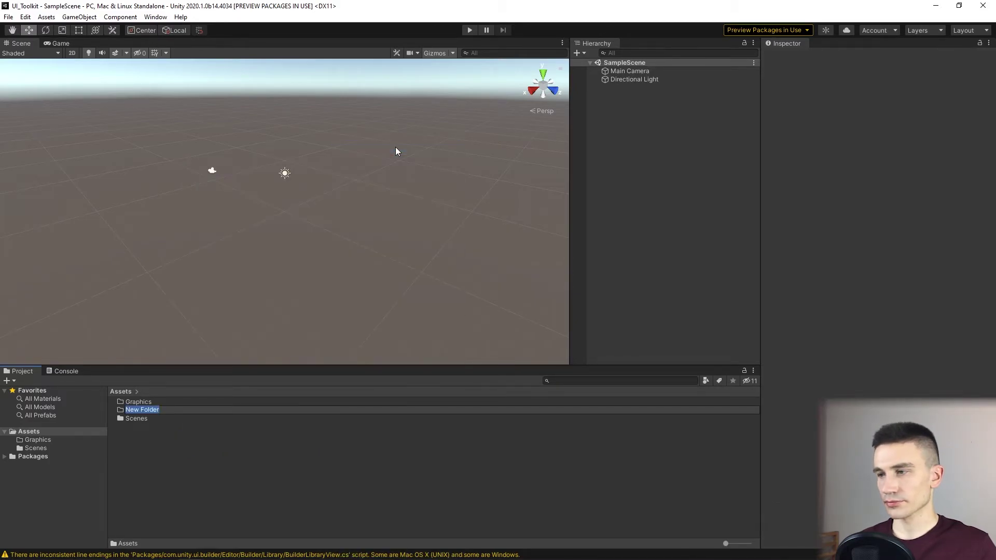
text(Scripts)
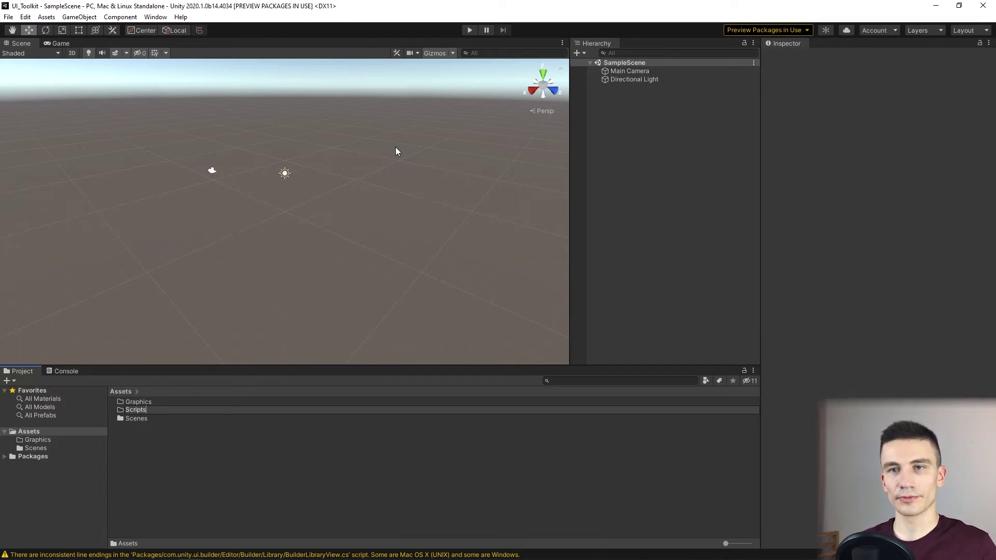
key(Return)
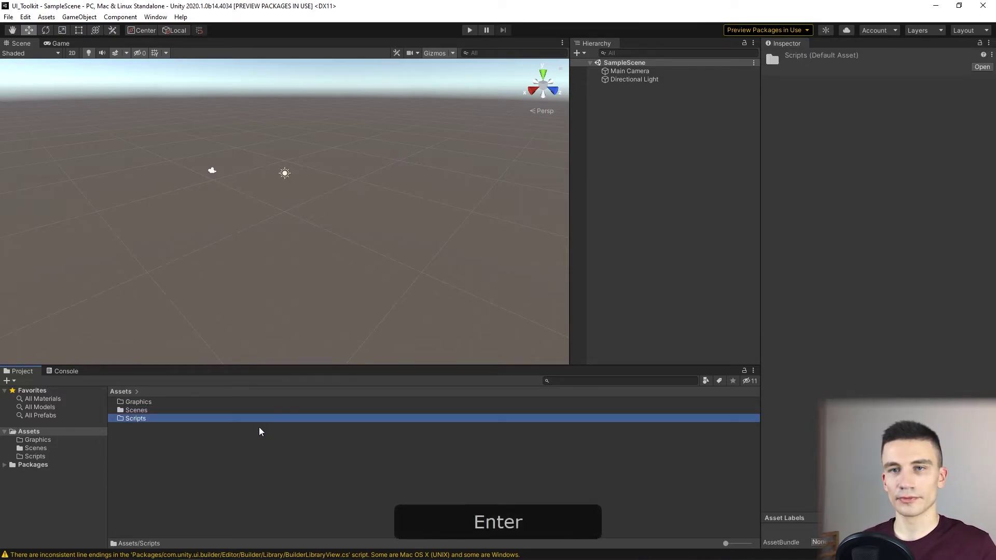
right_click(248, 436)
mouse_move(328, 167)
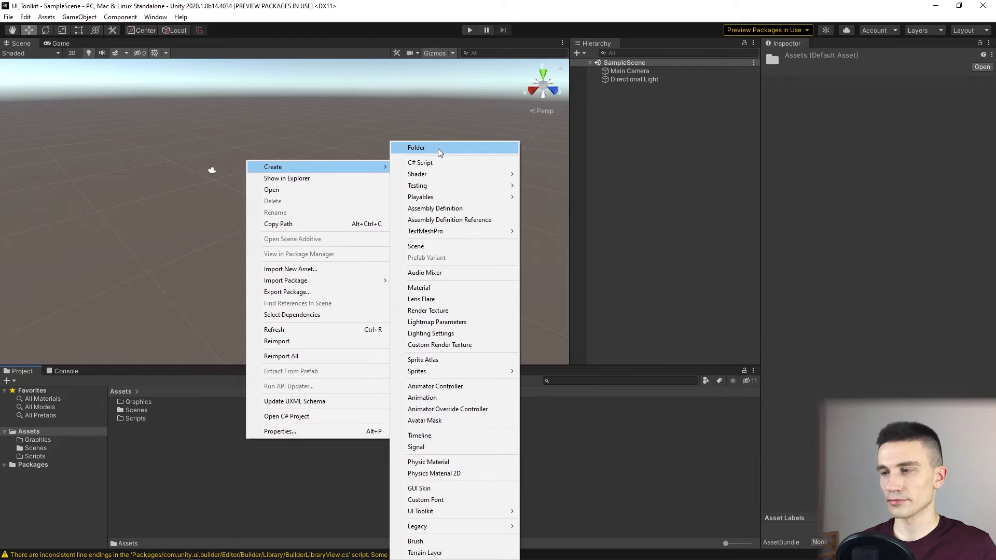
click(439, 149)
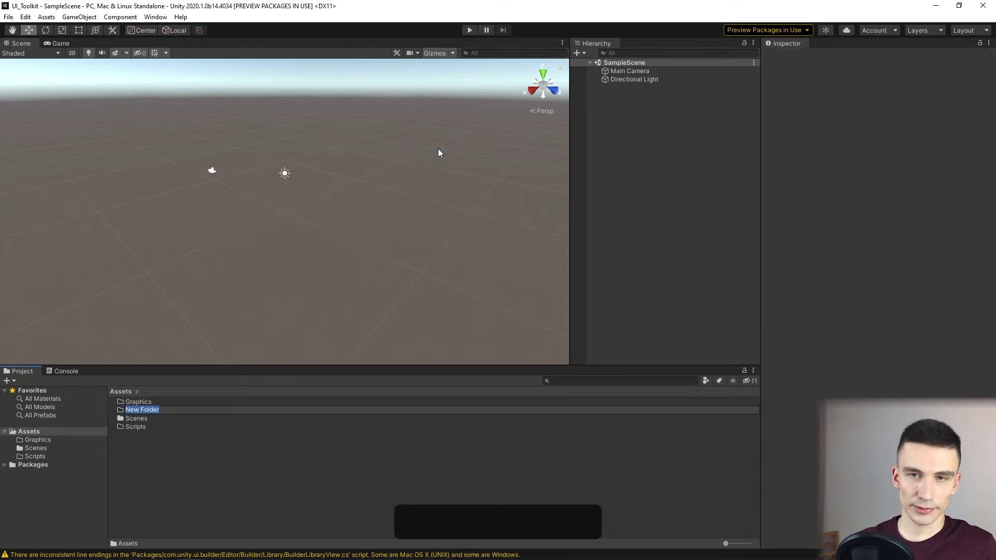
text(U)
key(shift+BackSpace)
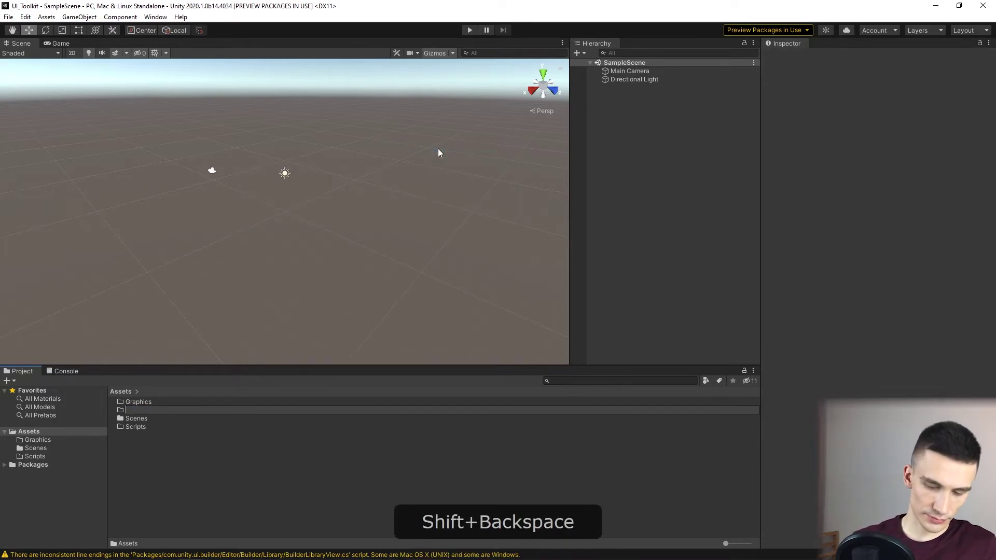
text(UI)
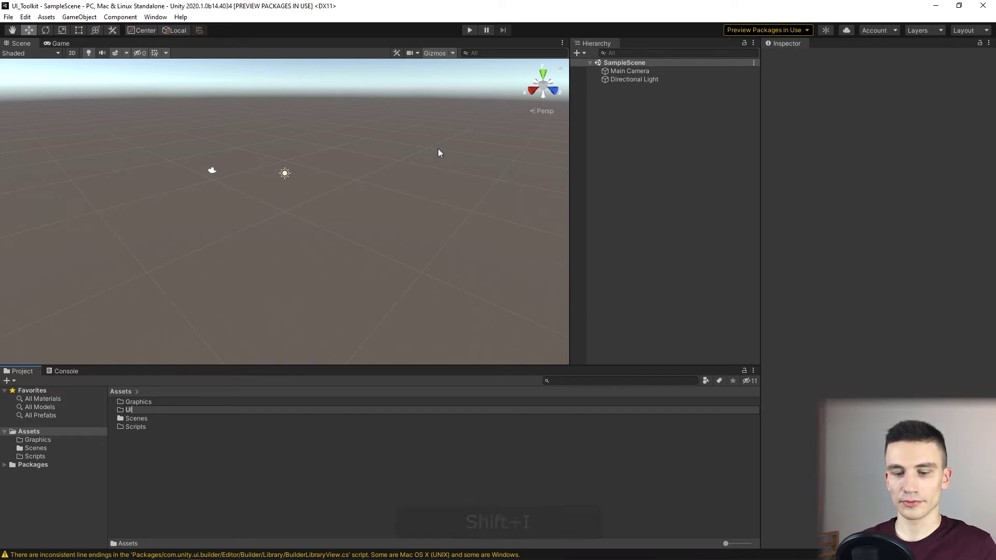
key(Return)
click(535, 475)
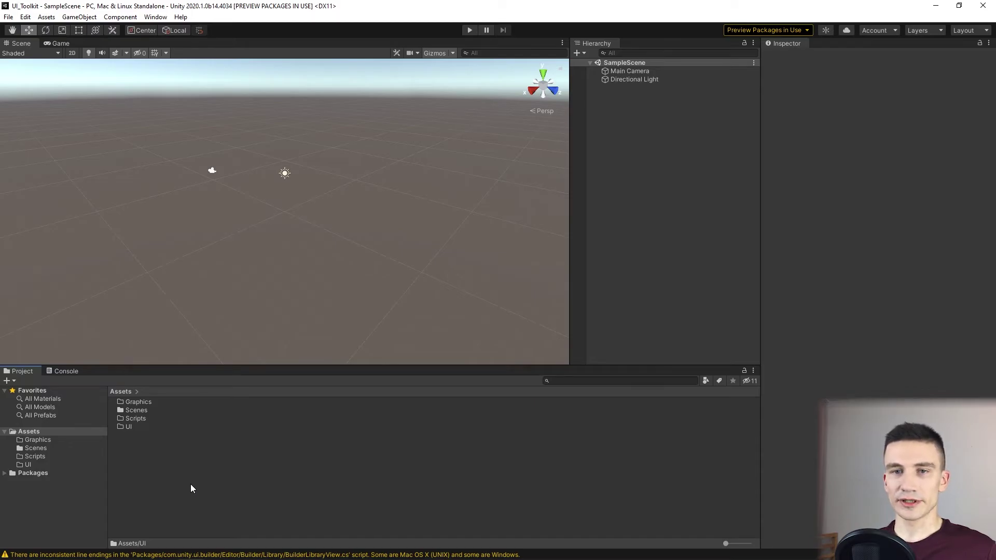
Extract the course graphics zip into a UI_Toolkit_Course-Graphics folder.
click(63, 555)
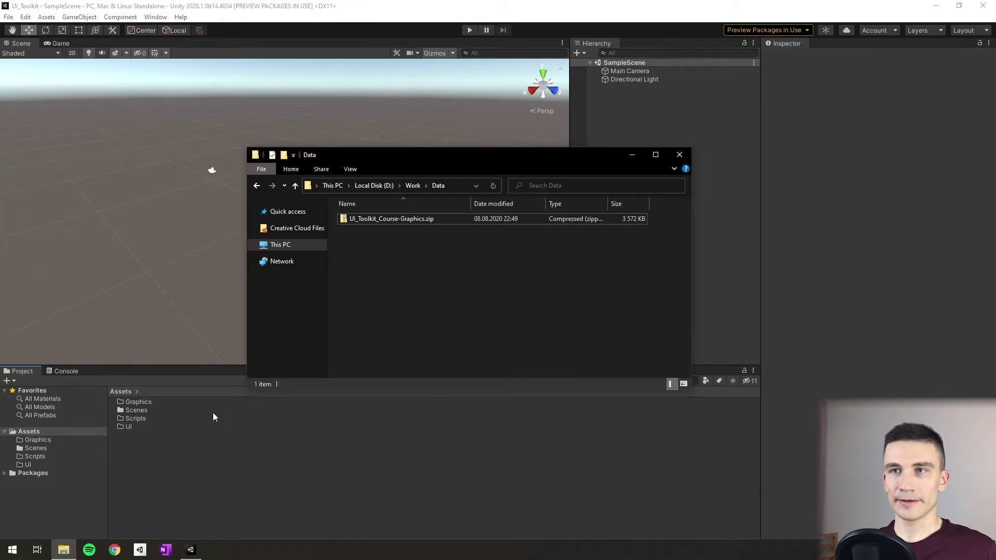
right_click(378, 221)
mouse_move(417, 265)
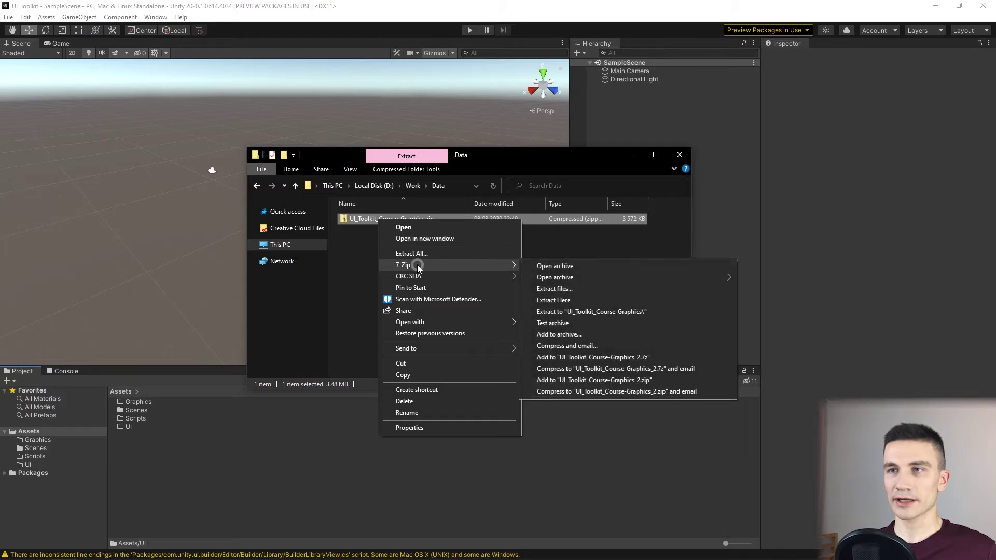
click(577, 312)
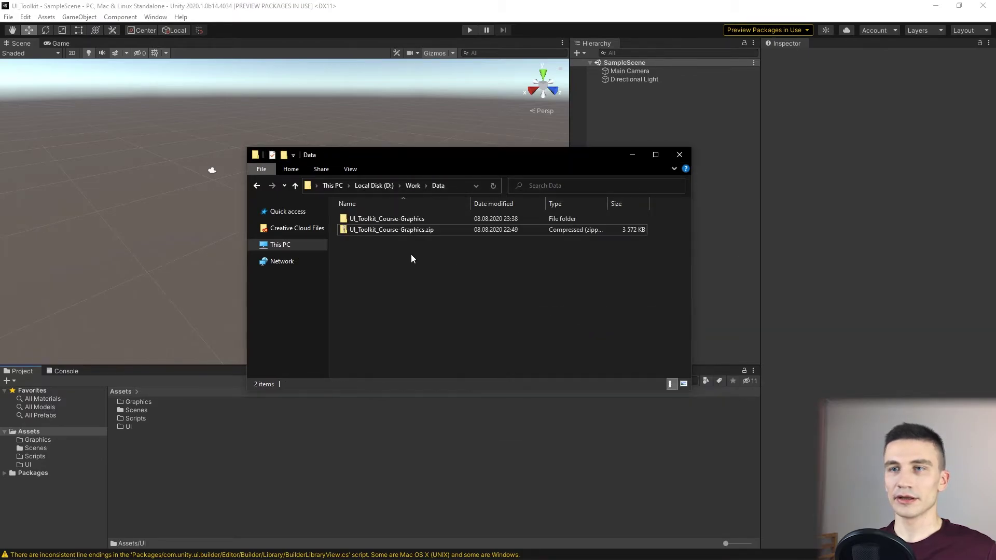
Open its Graphics subfolder and select Baloo Font, Background.jpg and Logo.png.
double_click(387, 219)
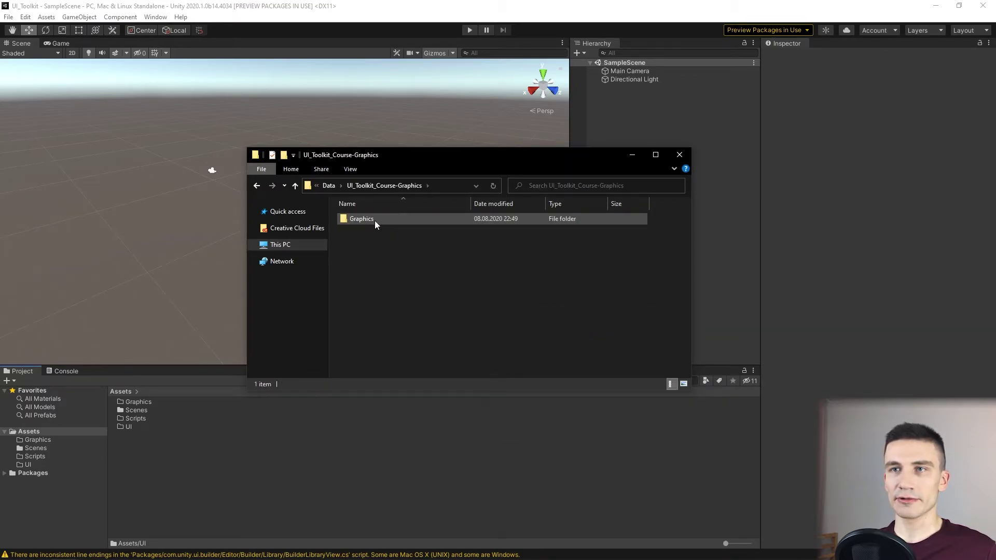
double_click(374, 220)
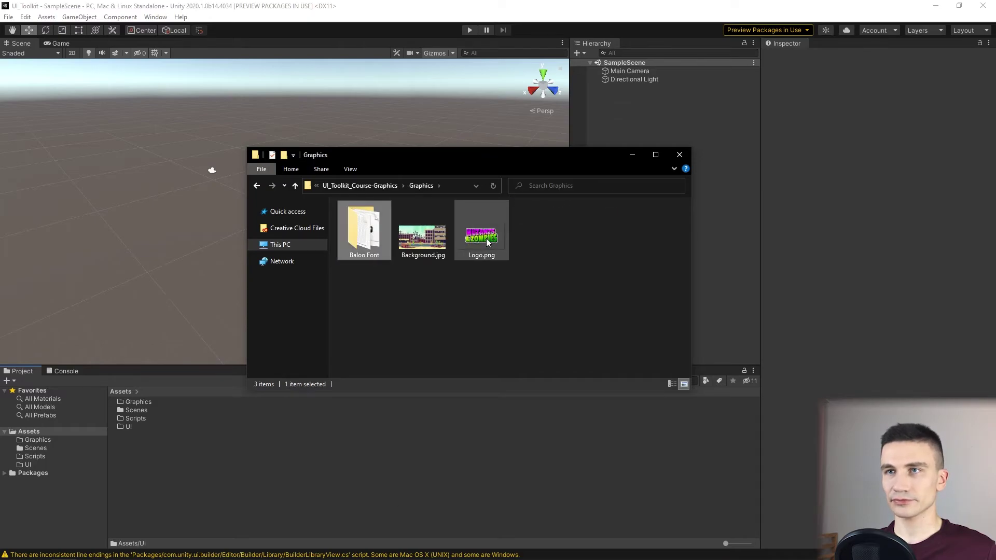
key(ctrl+a)
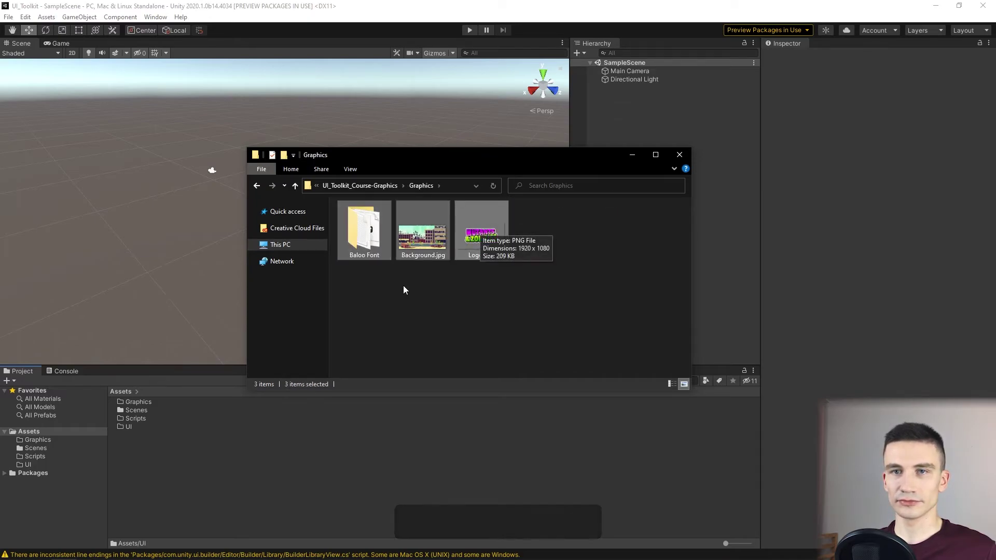
Drag Baloo Font, Background.jpg and Logo.png from Explorer into Assets/Graphics.
double_click(147, 404)
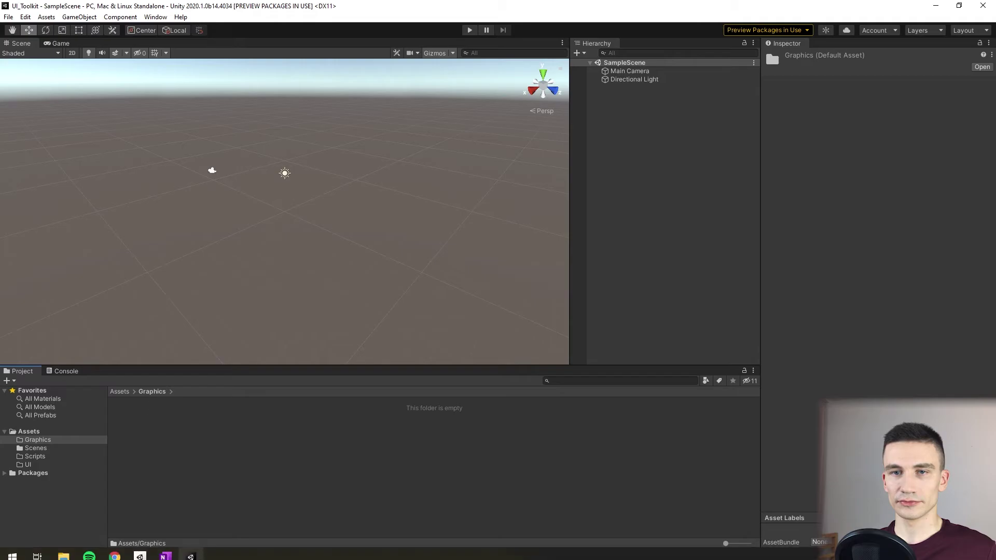
click(63, 550)
drag(364, 231, 168, 478)
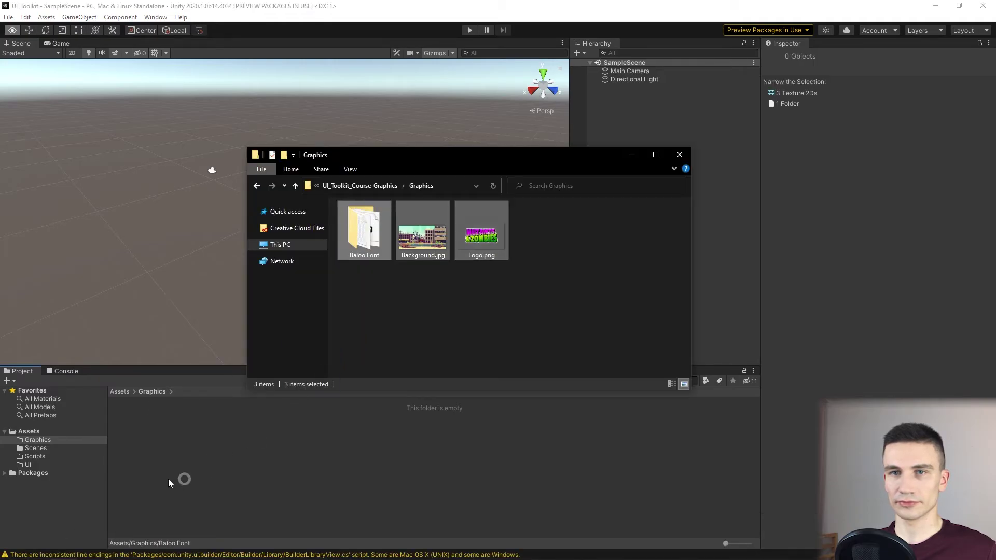
click(172, 435)
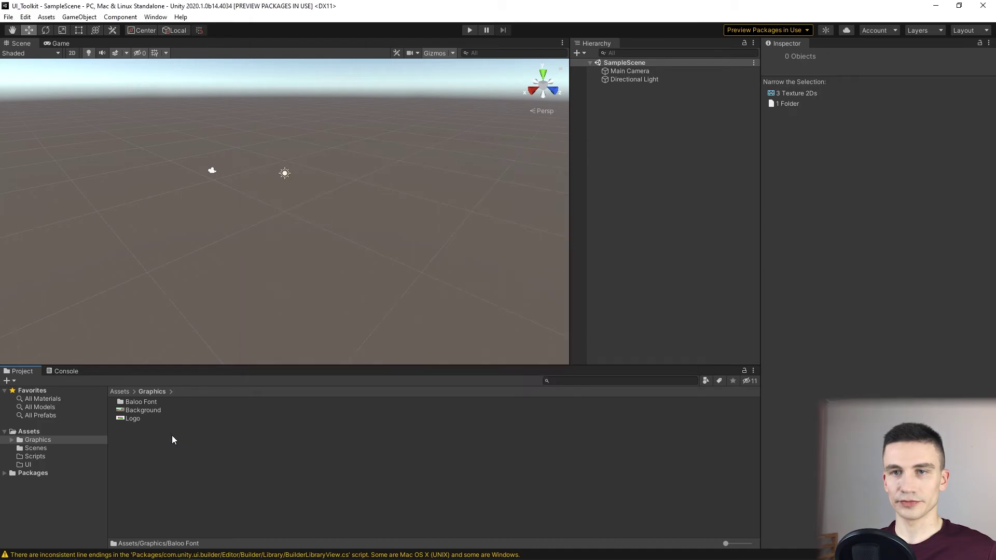
click(173, 435)
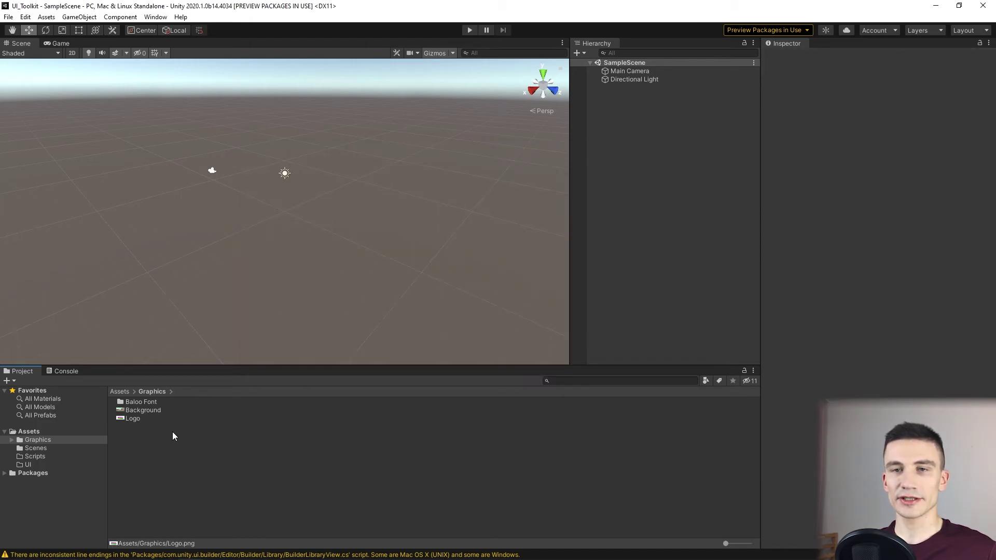
Make the Logo texture a Sprite (2D and UI) with mip maps and aniso level 8, and apply.
click(132, 418)
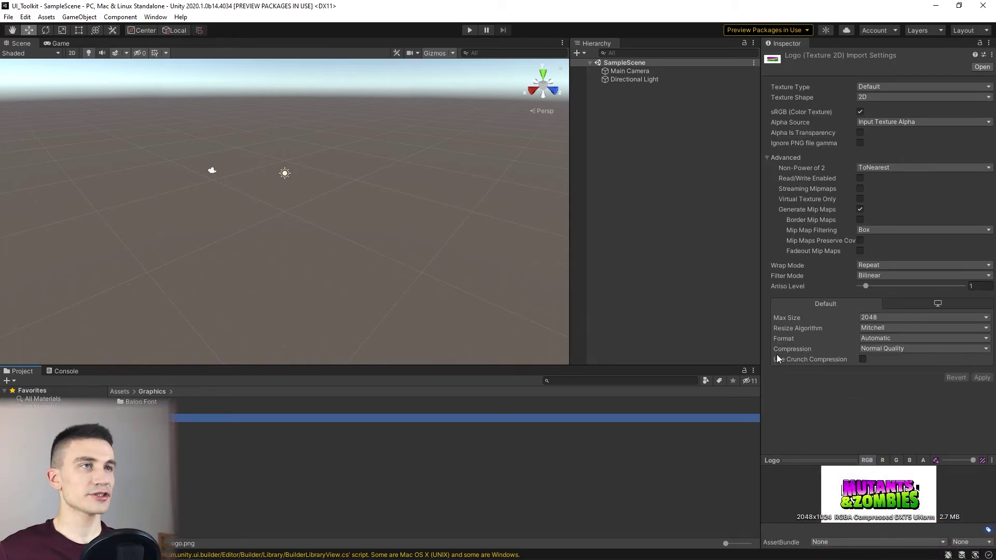
click(881, 85)
click(910, 132)
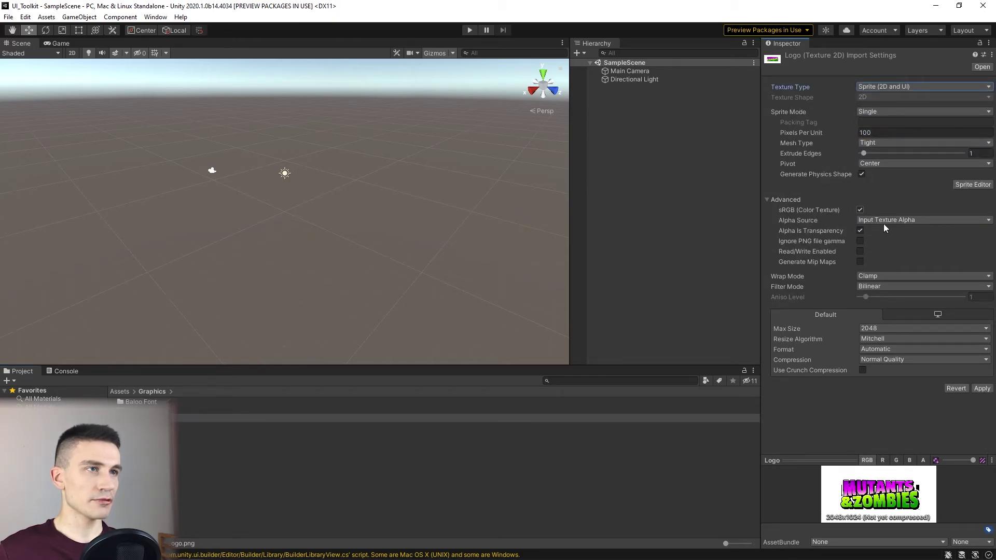
click(860, 262)
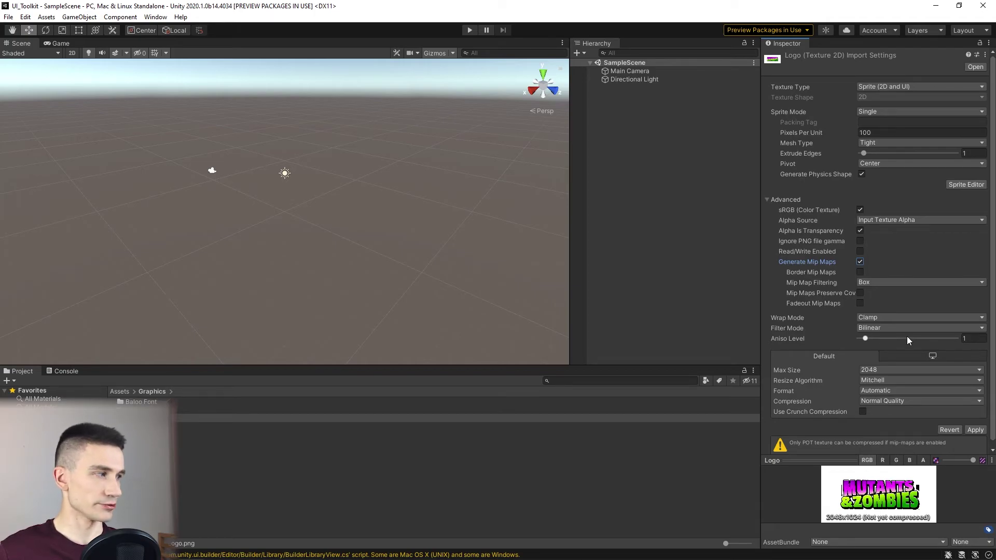
click(907, 339)
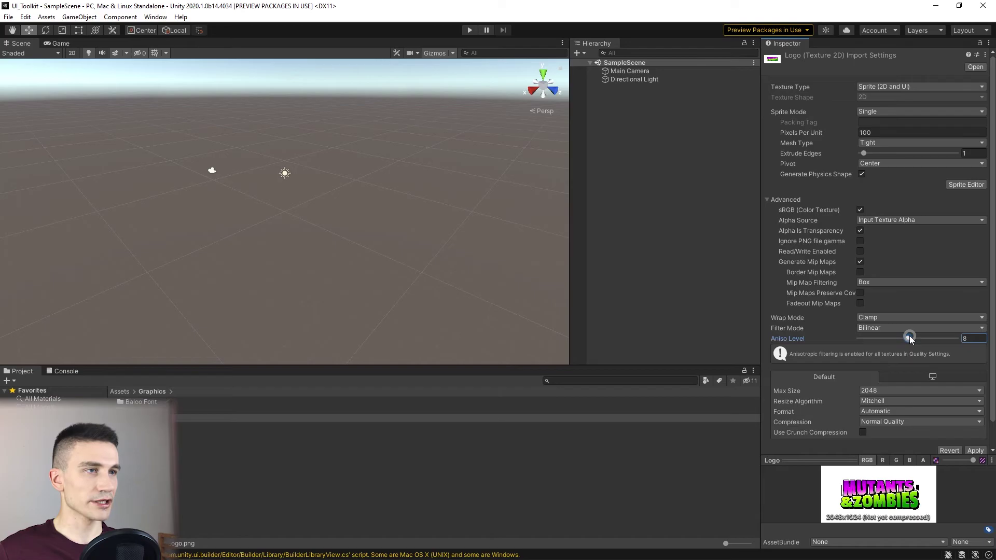
click(968, 451)
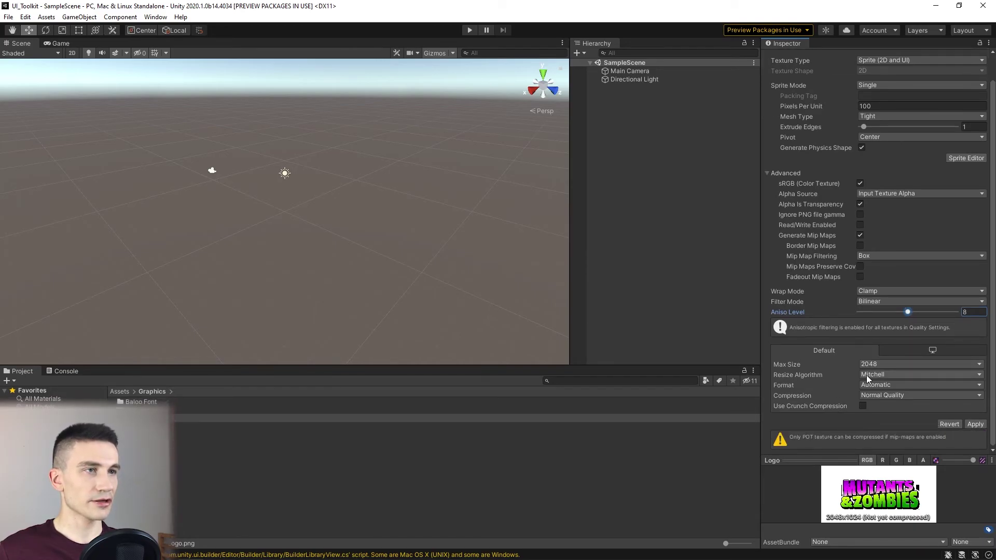
Raise the Logo's Max Size to 4096 and apply the import settings.
click(879, 365)
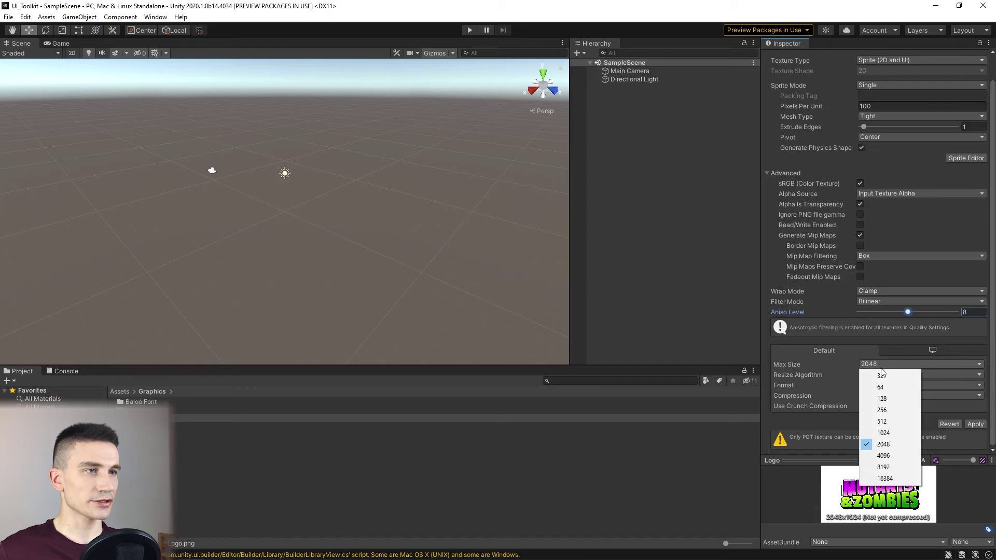
click(889, 455)
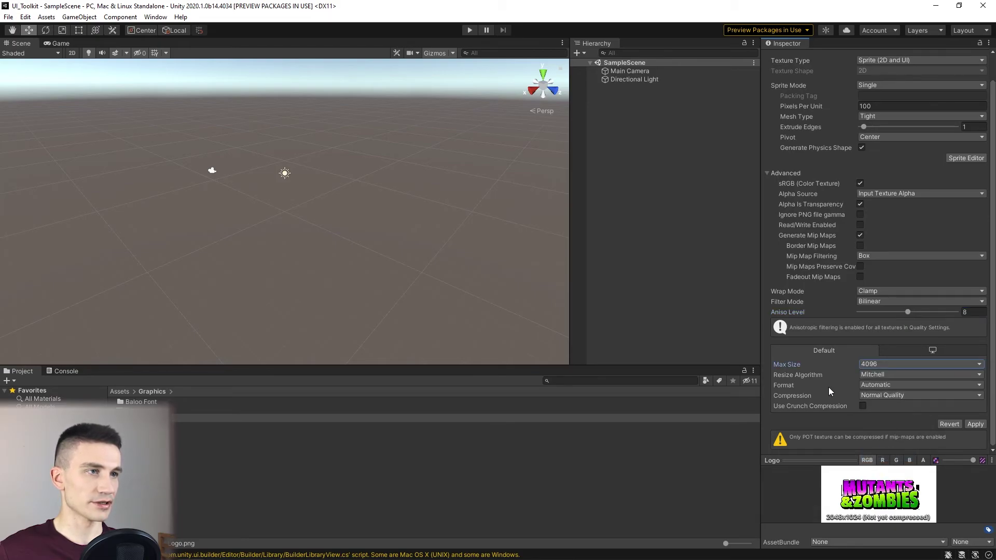
click(976, 425)
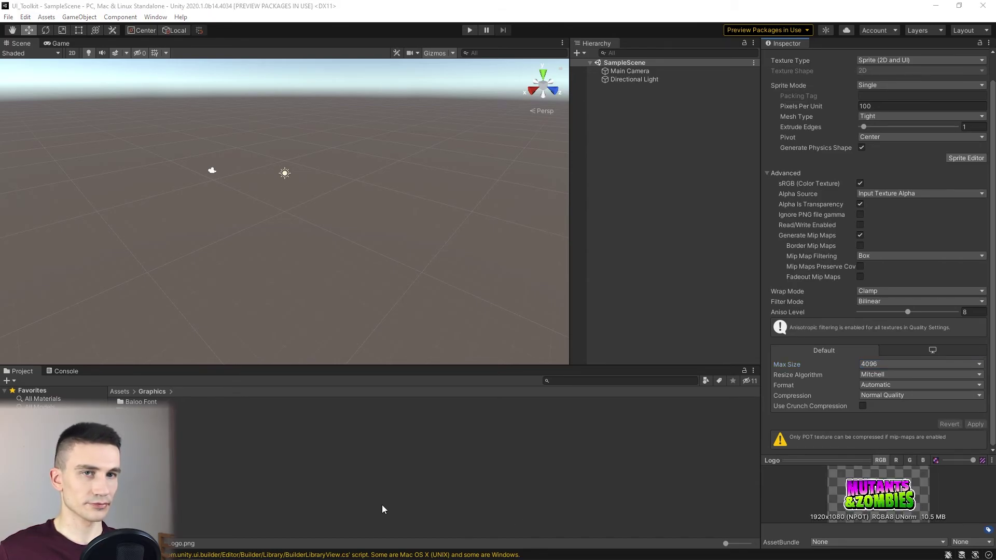
Set the Background texture to Sprite (2D and UI), mip maps on, aniso 8, Max Size 4096, and apply.
click(140, 410)
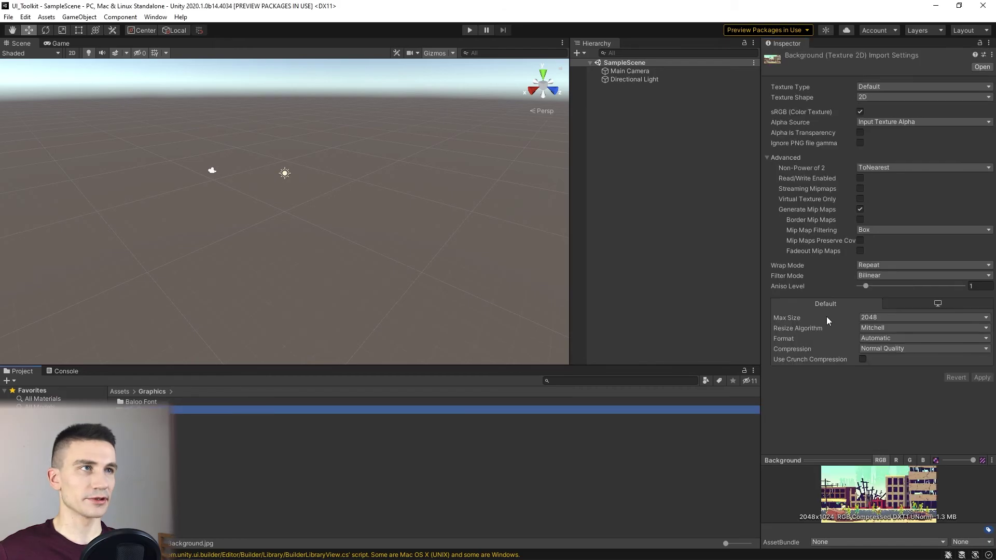
click(876, 86)
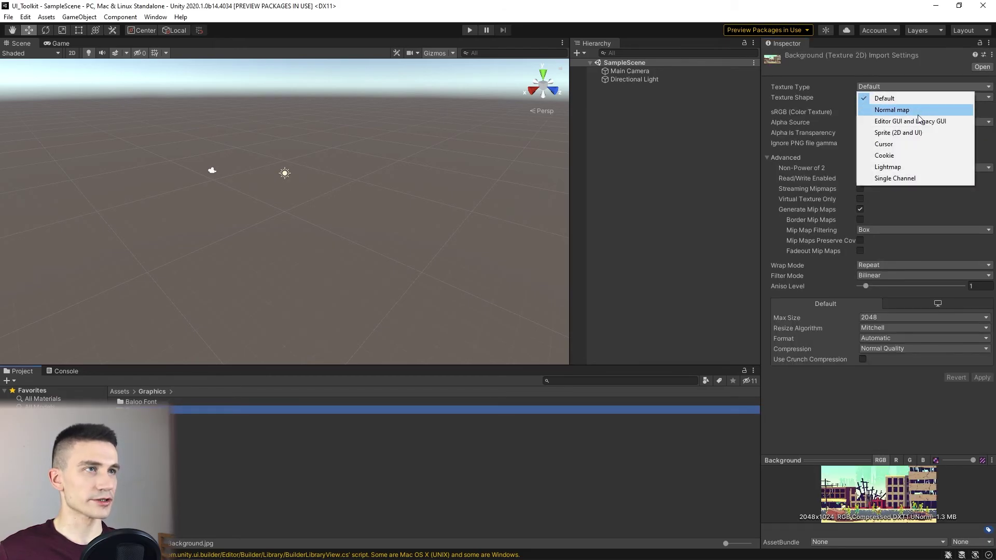
click(931, 131)
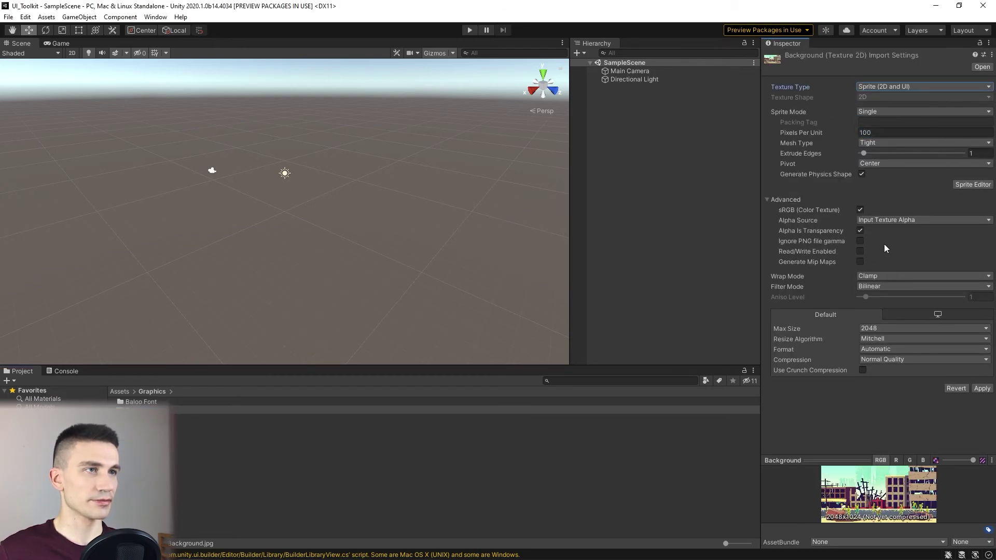
click(860, 262)
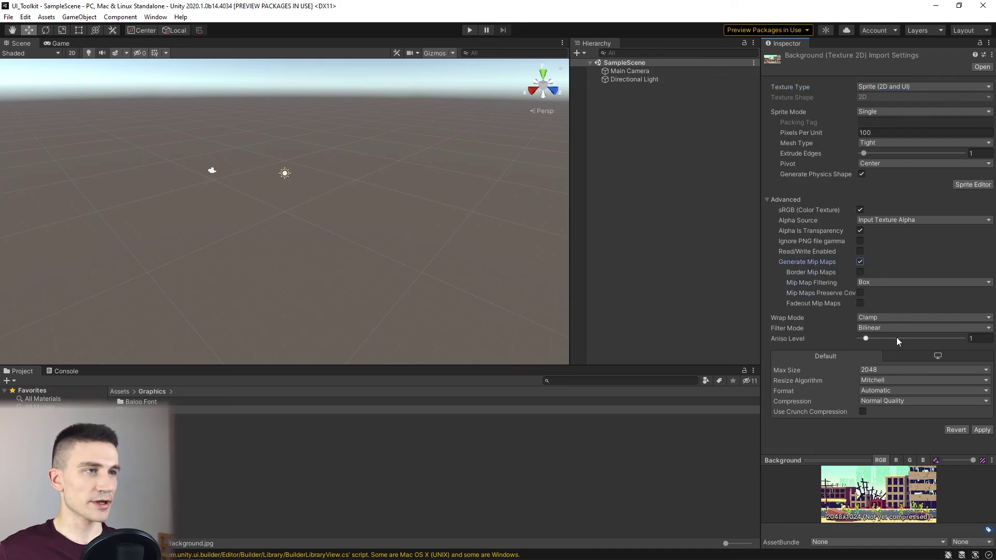
drag(896, 338, 914, 339)
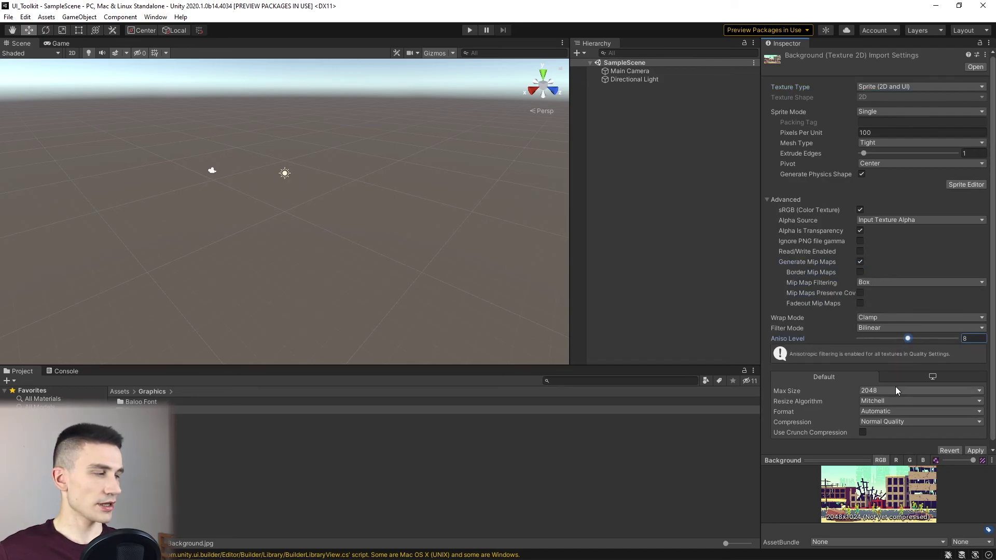
scroll(895, 387, down, 1)
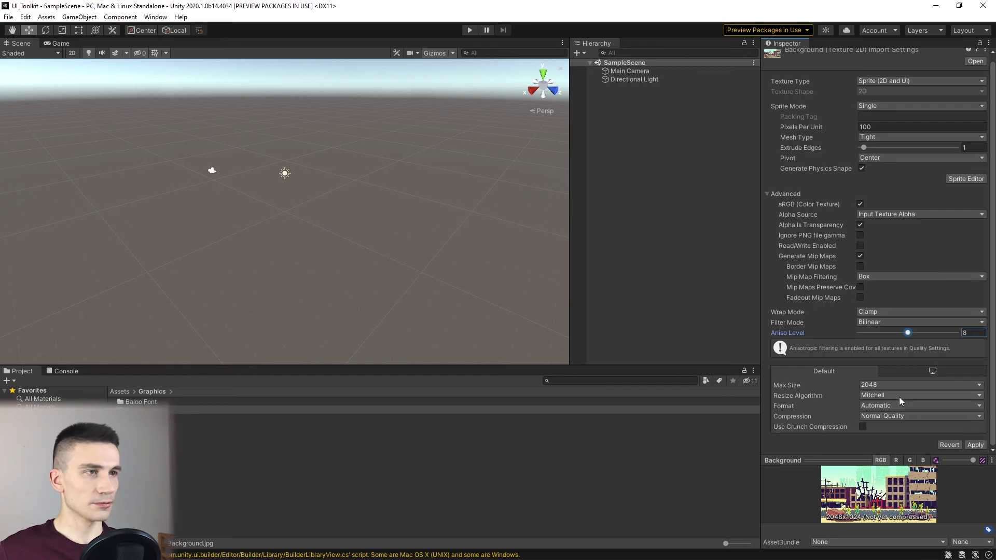
click(889, 385)
click(898, 473)
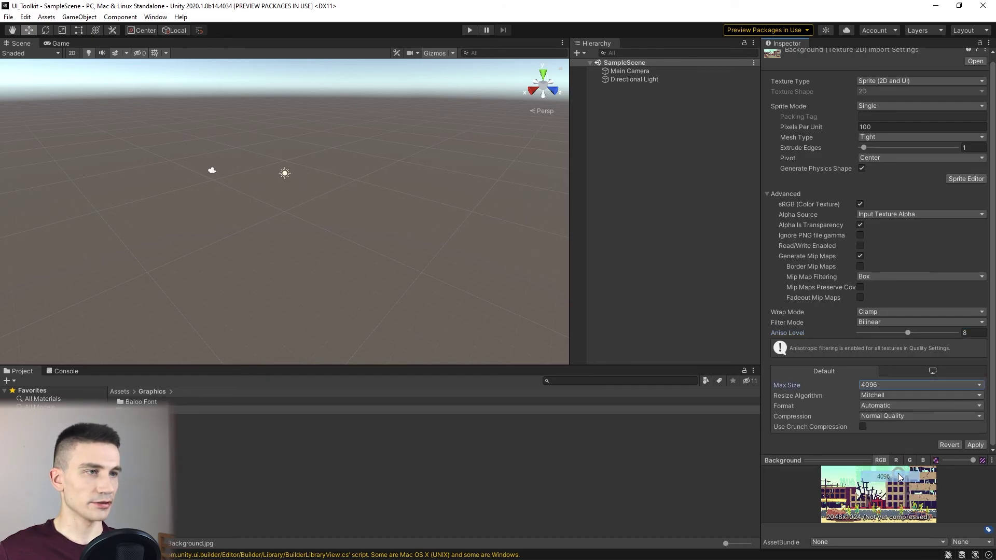
click(972, 446)
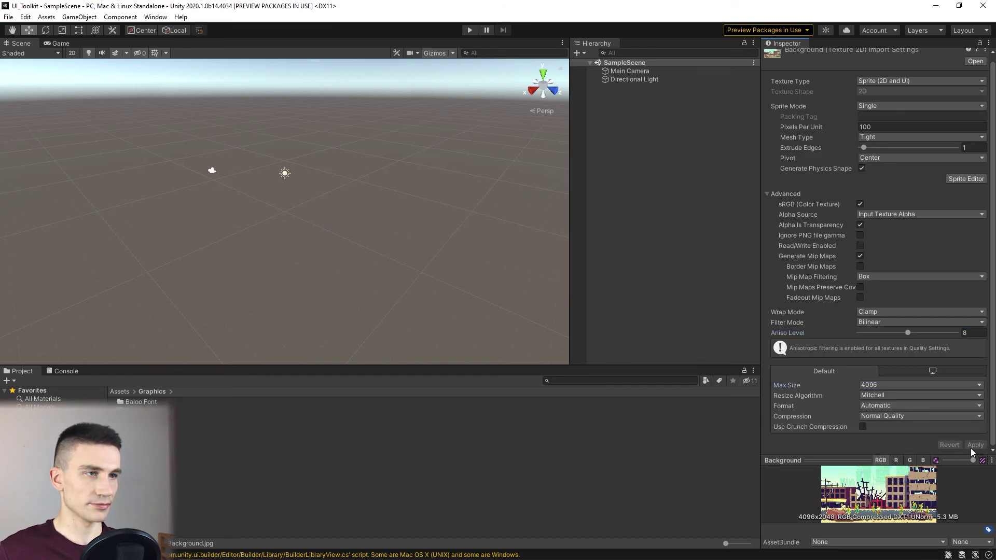
click(297, 447)
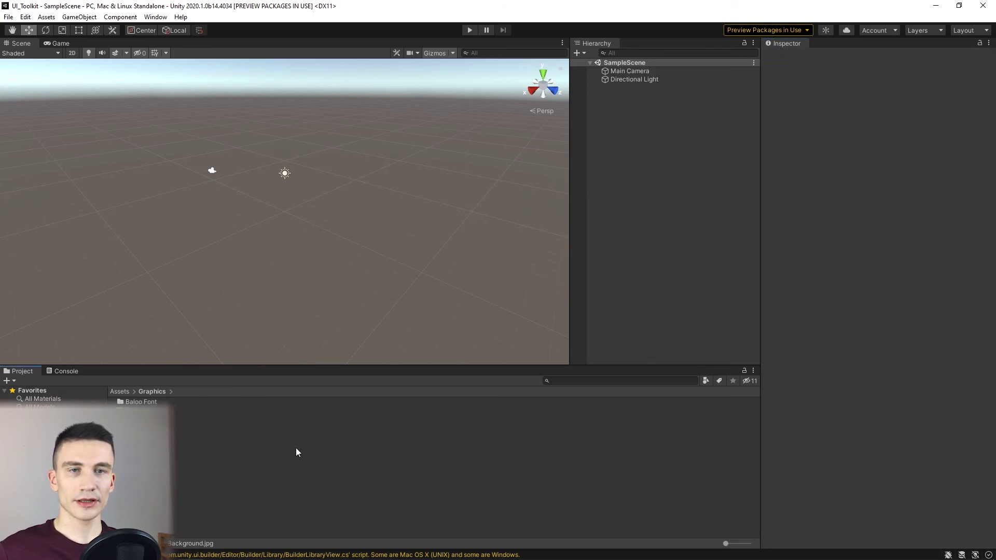